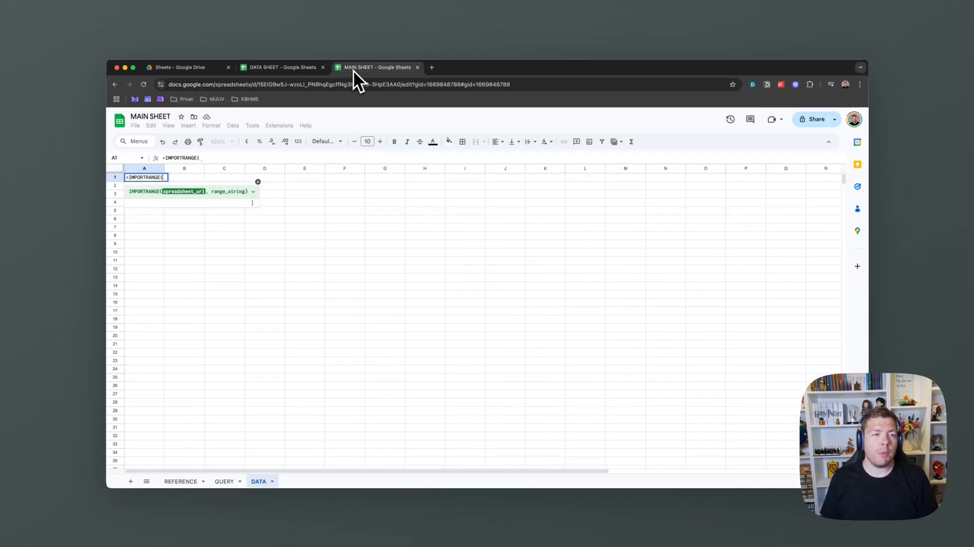
Finish the IMPORTRANGE formula with the quoted DATA SHEET URL and range "A:E", then commit it
left_click(207, 158)
type("\"")
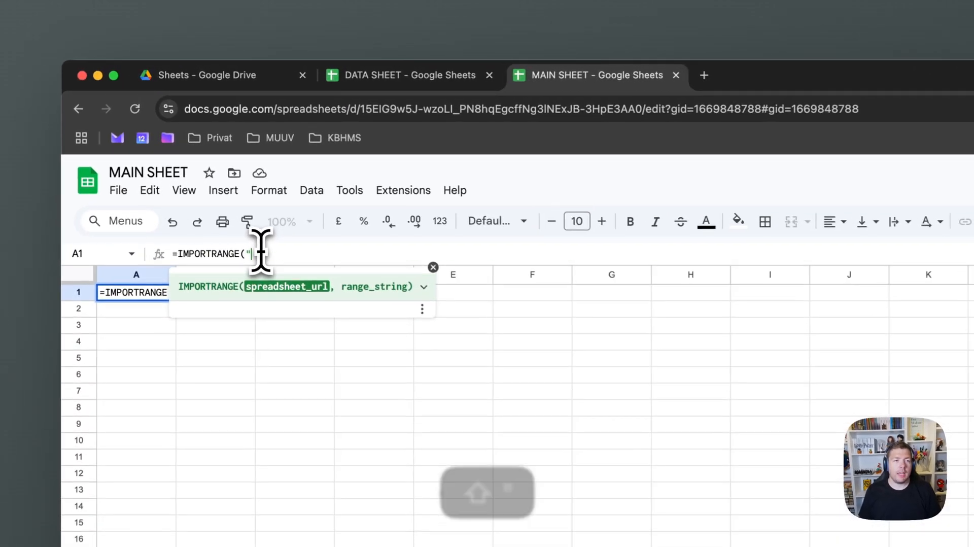
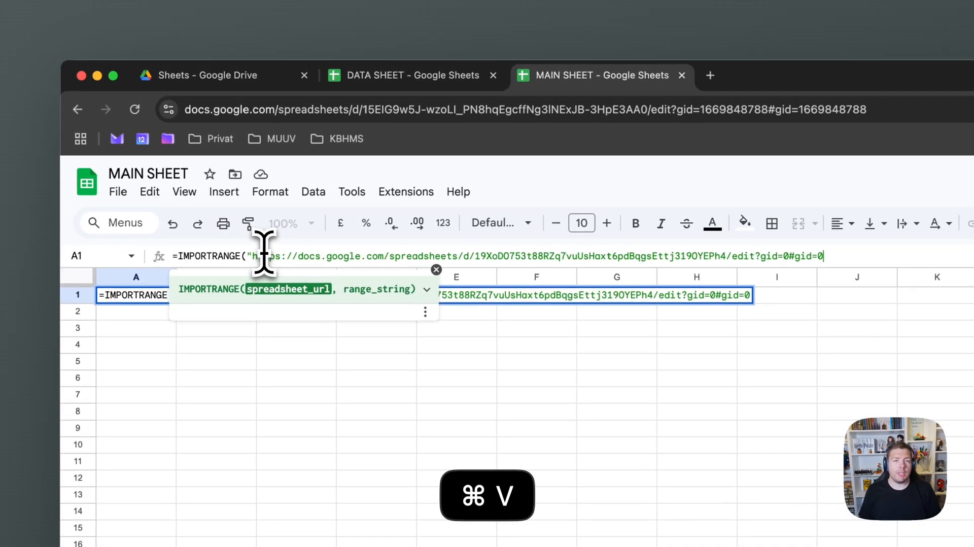
type("\"")
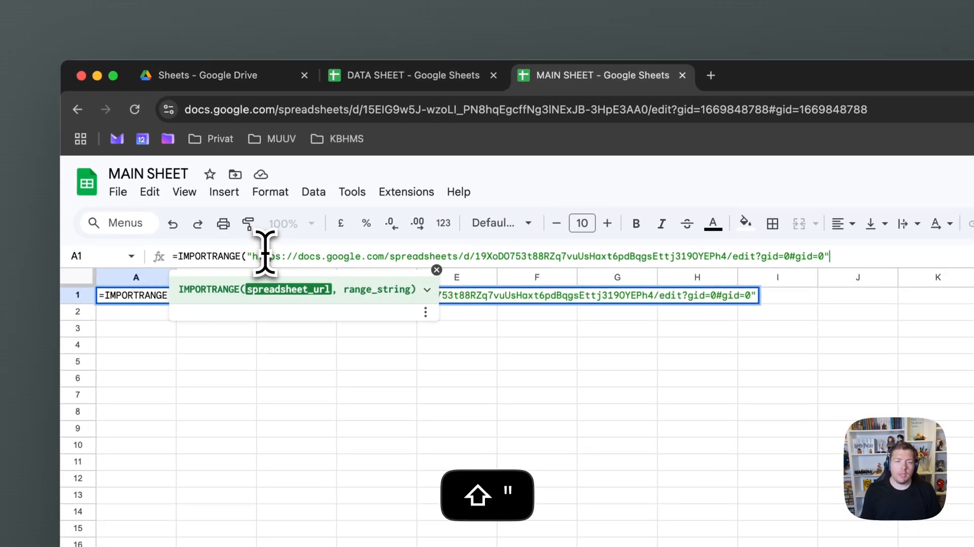
type(",")
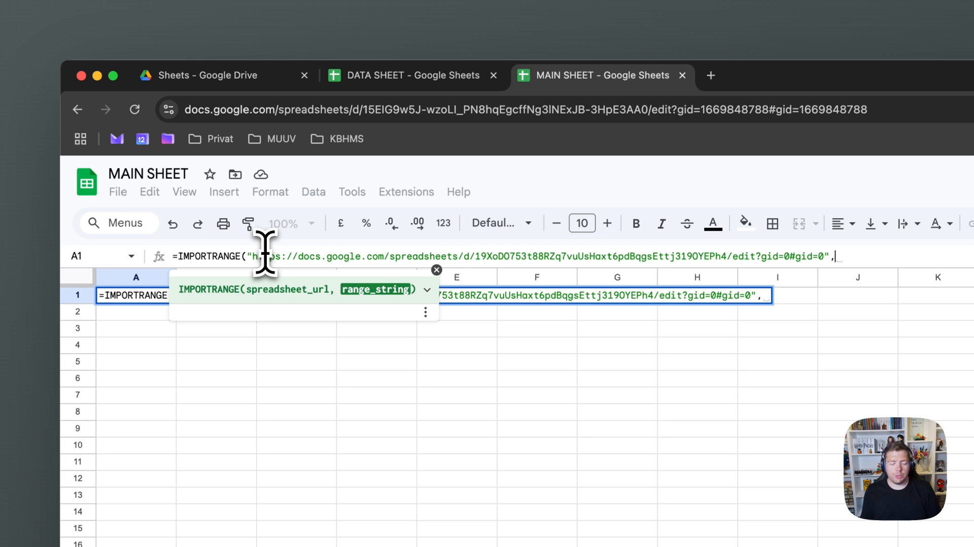
type("\"")
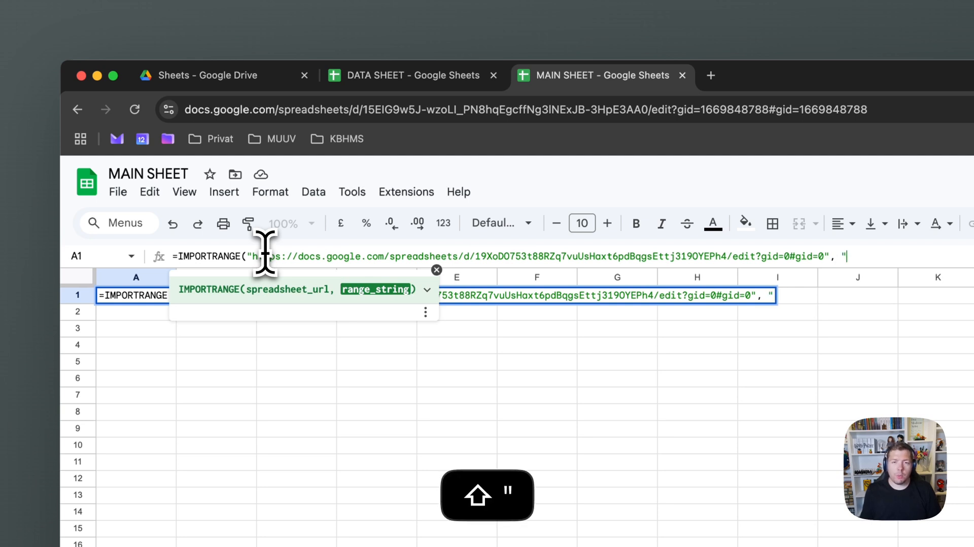
type("A")
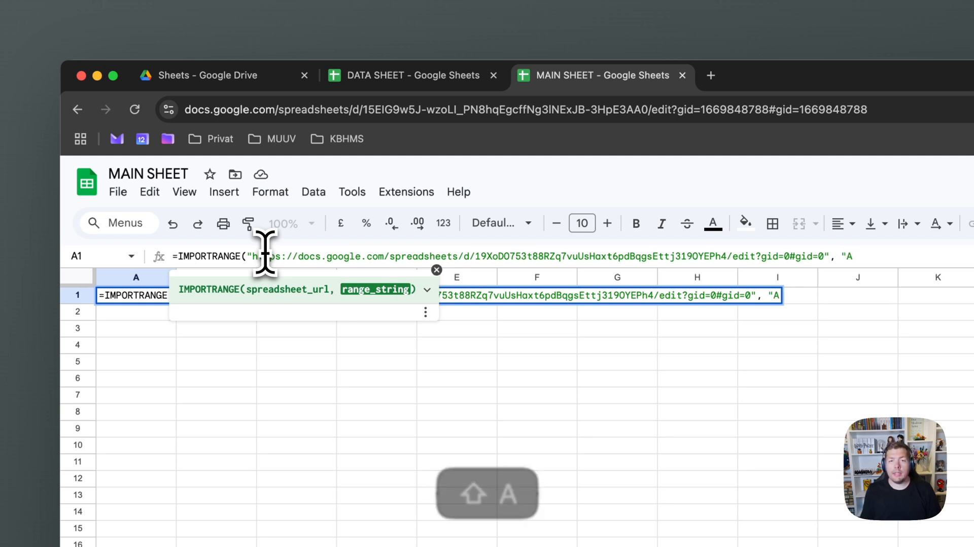
type(":E\")")
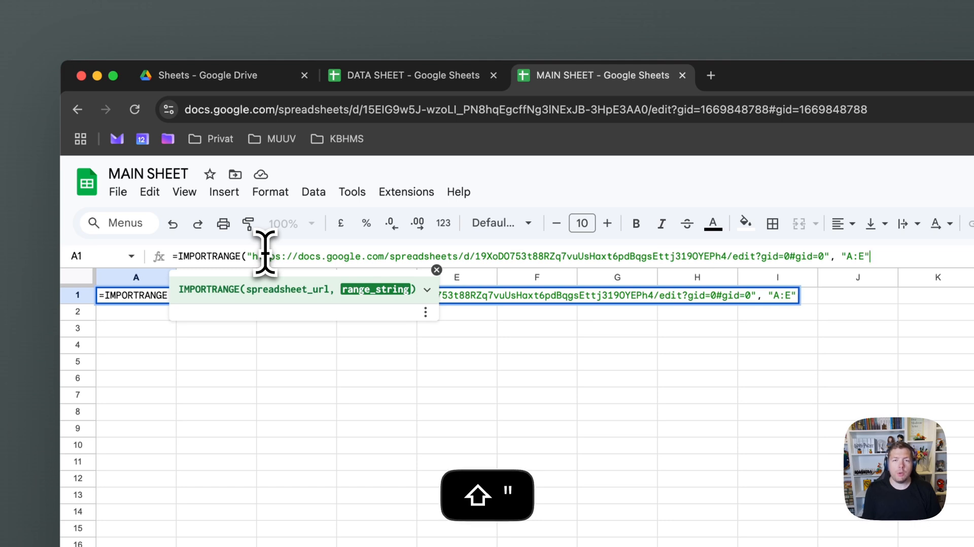
key("Return")
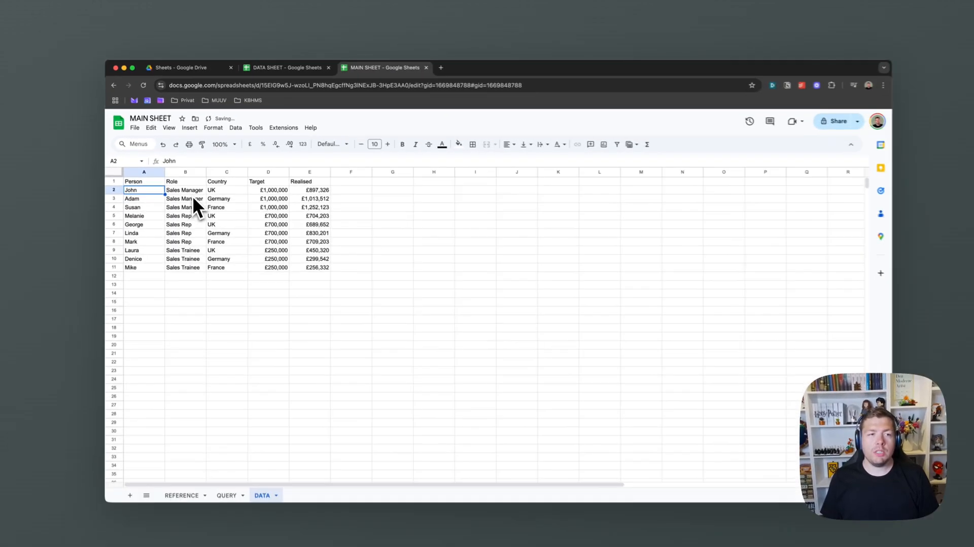
In DATA SHEET, start row 12 with a new person's name, role Sales Trainee and country Denmark
left_click_drag(145, 172, 279, 183)
left_click(290, 179)
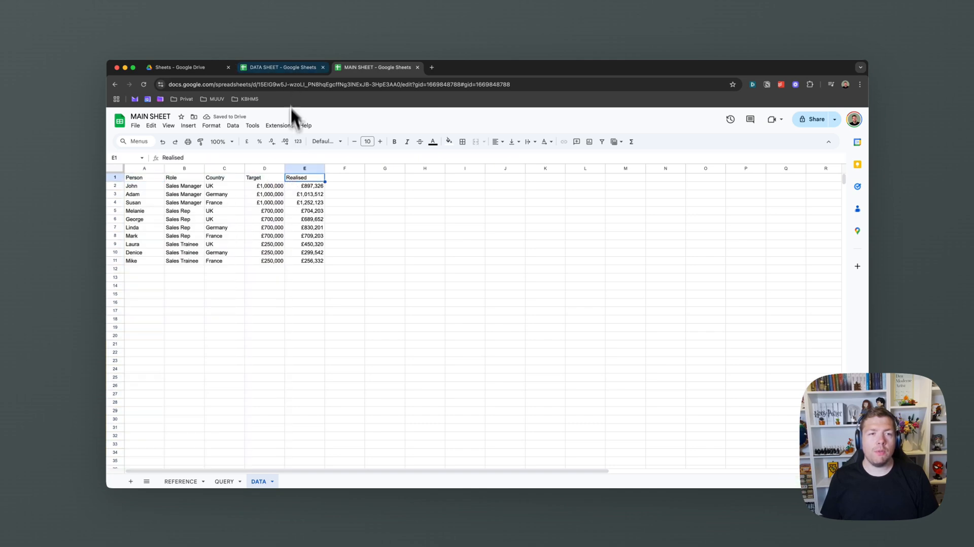
left_click(290, 69)
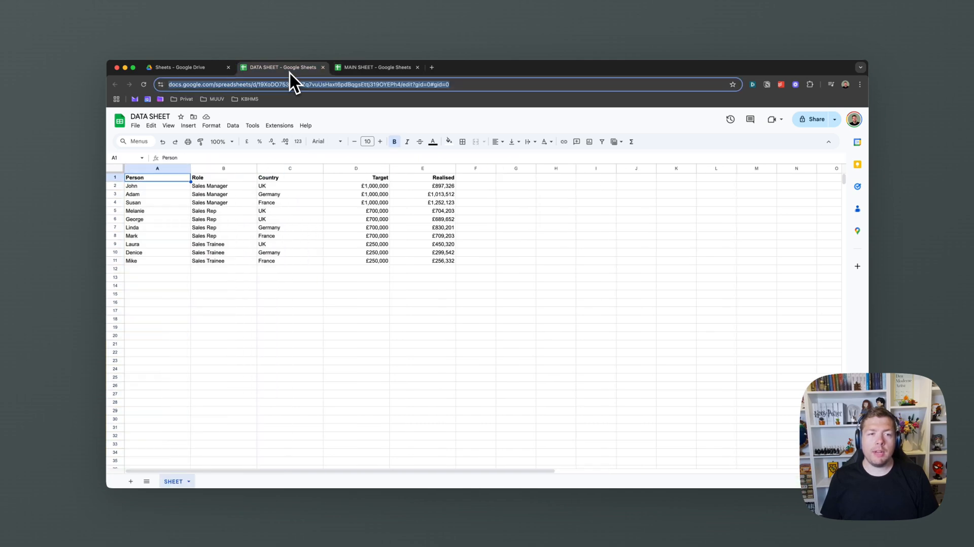
left_click(183, 271)
type("Glen")
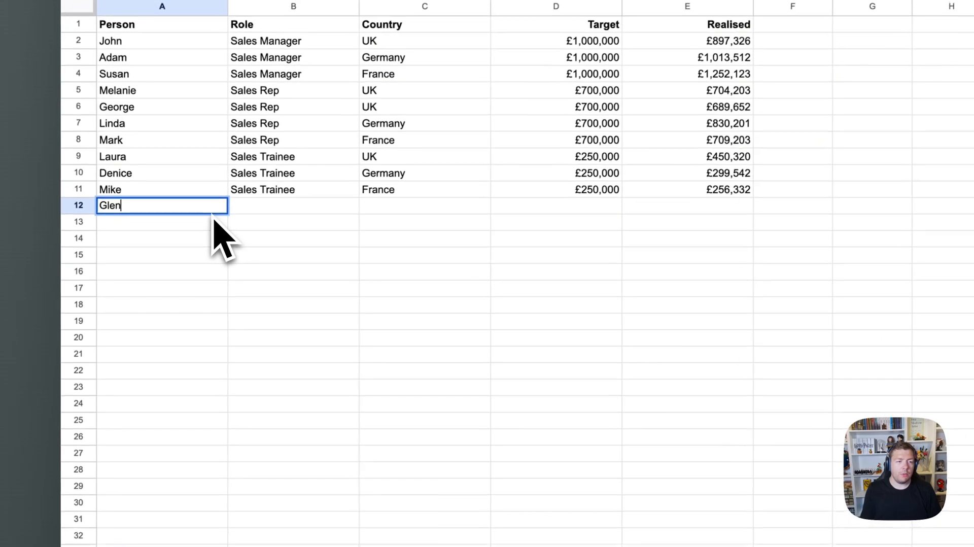
key("Tab")
type("S")
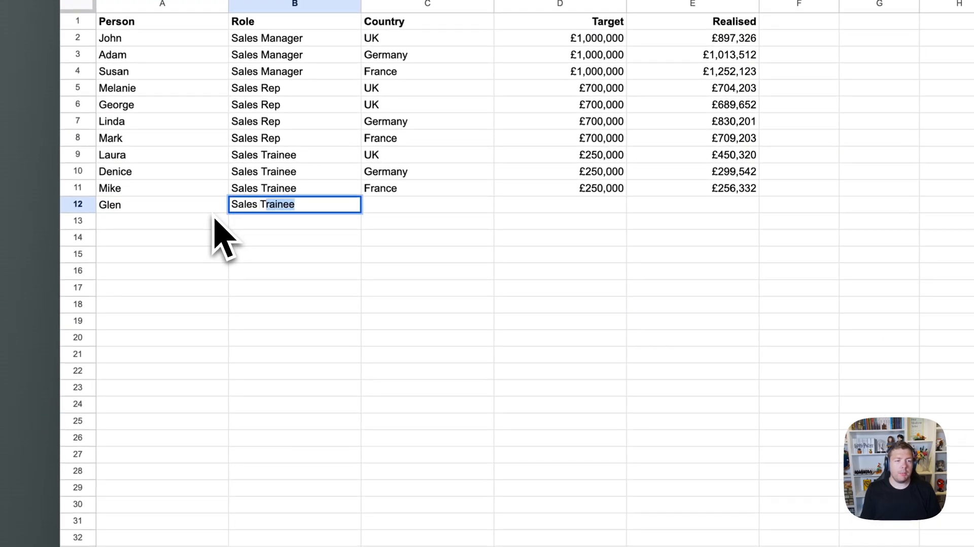
key("Tab")
type("Denmark")
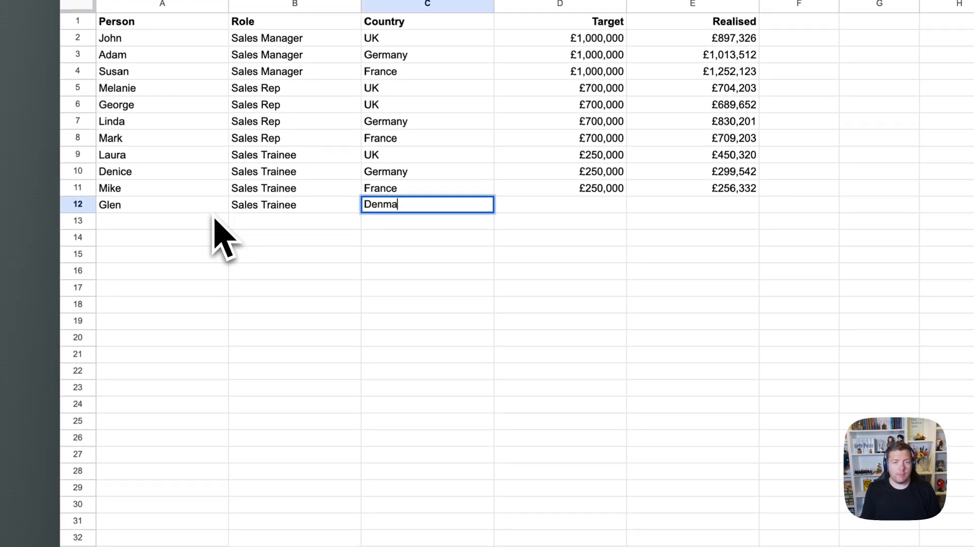
key("Tab")
Copy row 11's Target and Realised (£250,000, £256,332) into row 12, then return to MAIN SHEET
key("Up")
key("shift+Right")
key("super+c")
key("Down")
key("super+v")
left_click(613, 55)
left_click(463, 57)
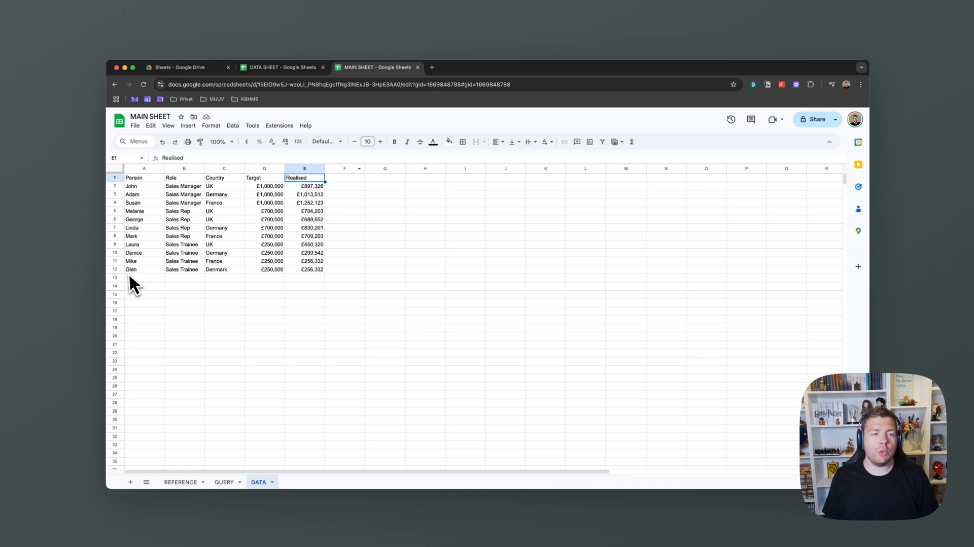
left_click(379, 341)
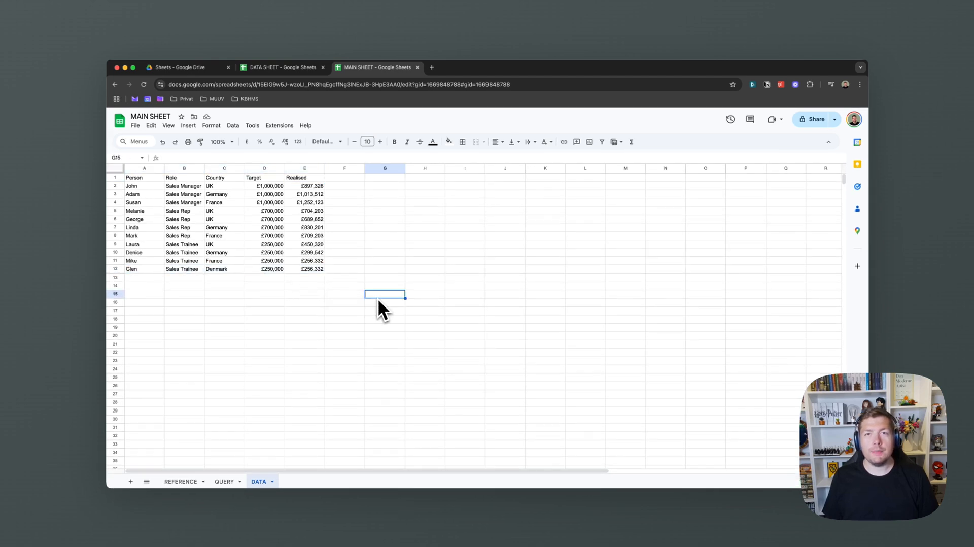
Make the imported header row 1 bold
left_click(274, 179)
left_click(114, 176)
key("super+b")
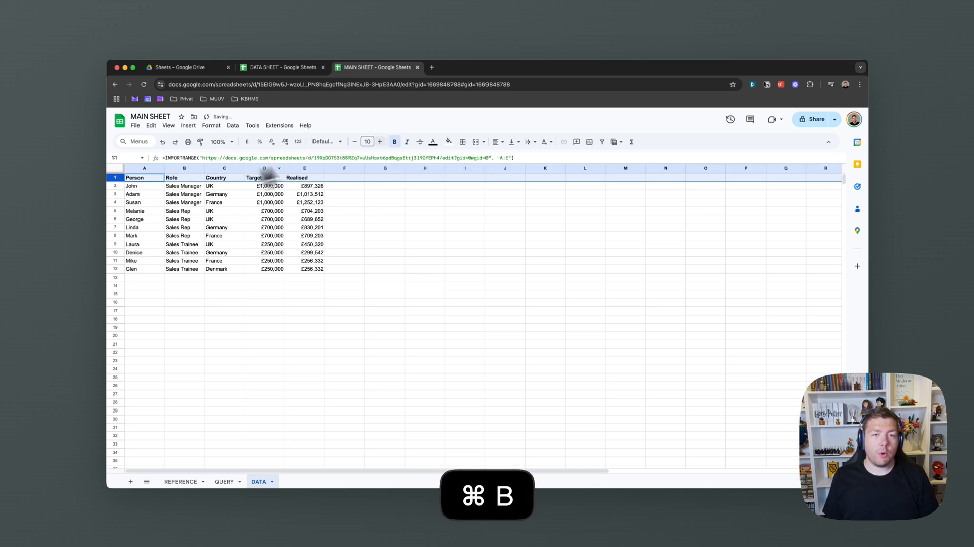
left_click(398, 178)
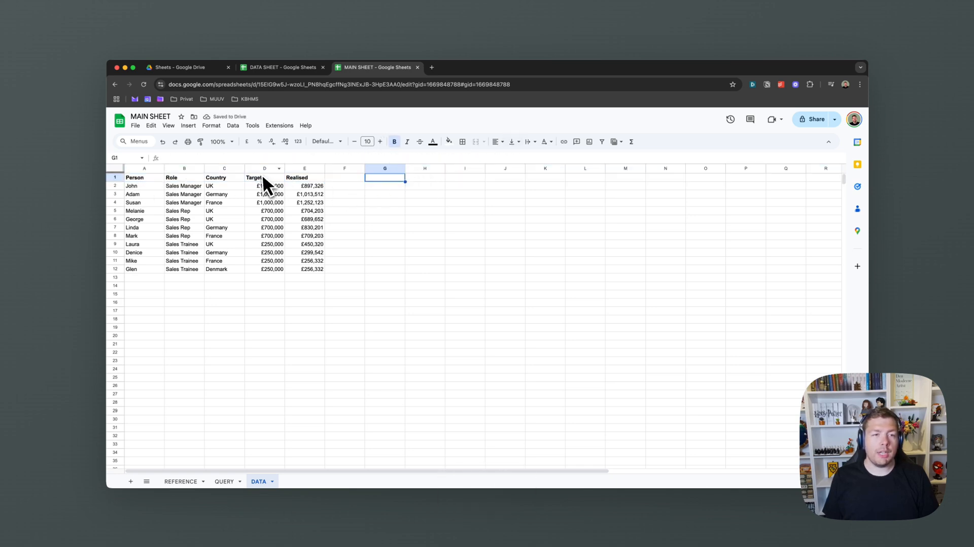
Right-align the Target and Realised headers in D1:E1
left_click_drag(264, 179, 294, 179)
left_click(503, 142)
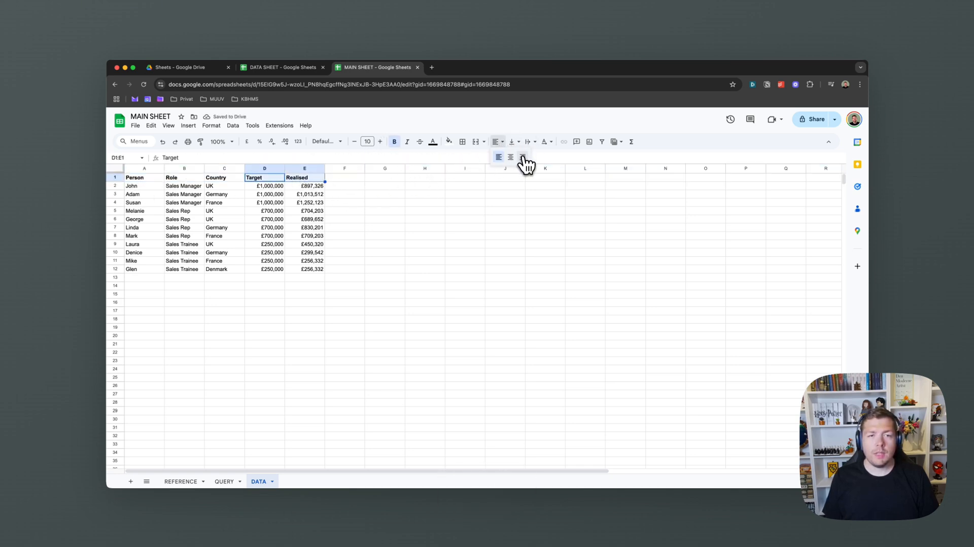
left_click(523, 158)
left_click(517, 219)
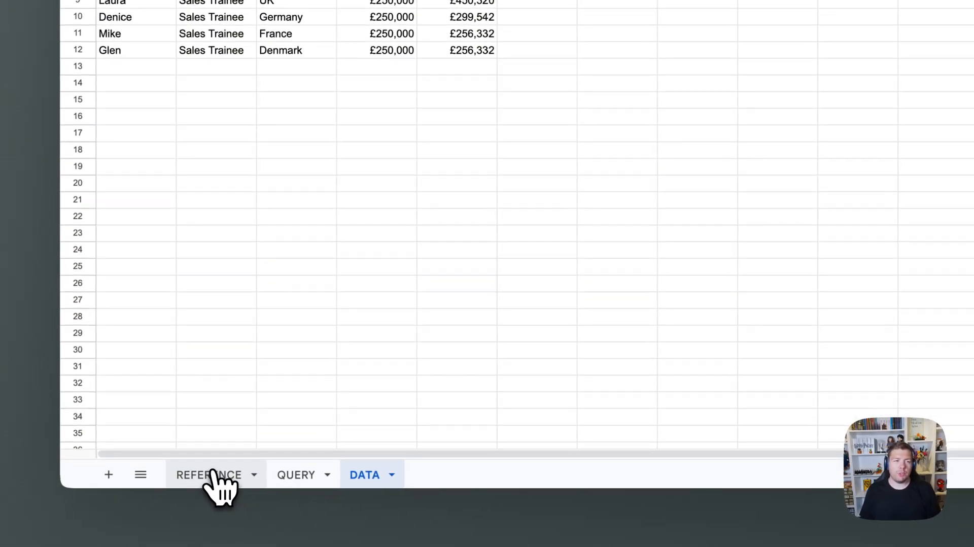
On the REFERENCE sheet, enter =DATA!A1 in A1 and fill it down column A to row 29
left_click(212, 475)
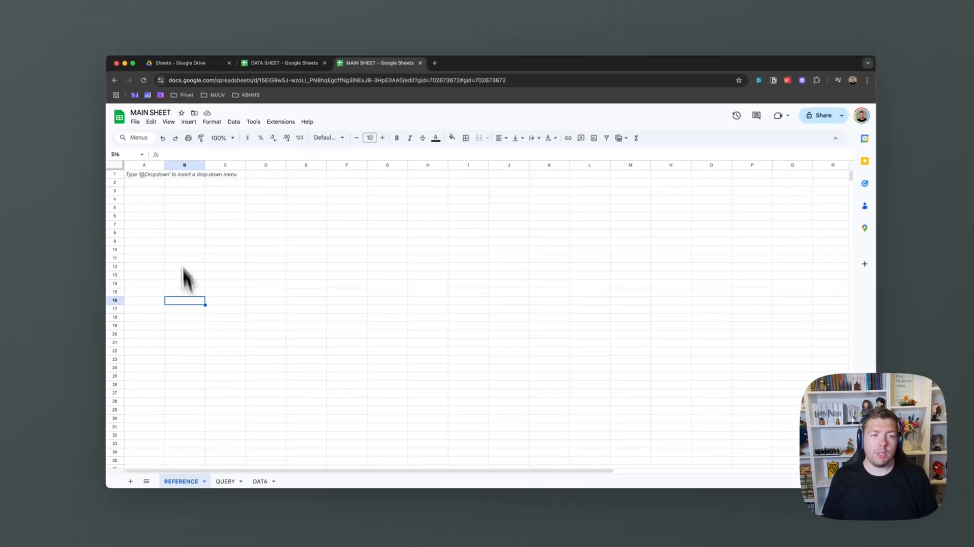
left_click(157, 176)
type("=")
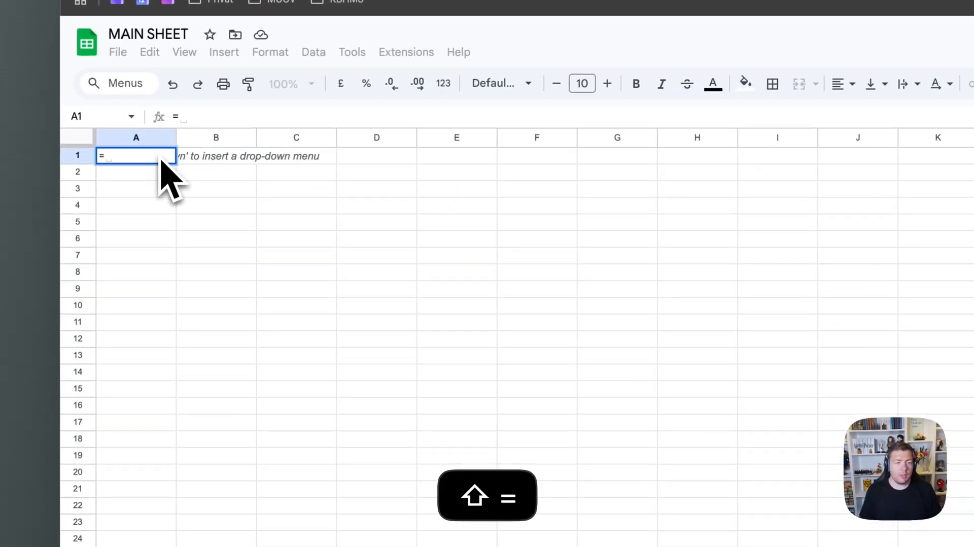
left_click(386, 490)
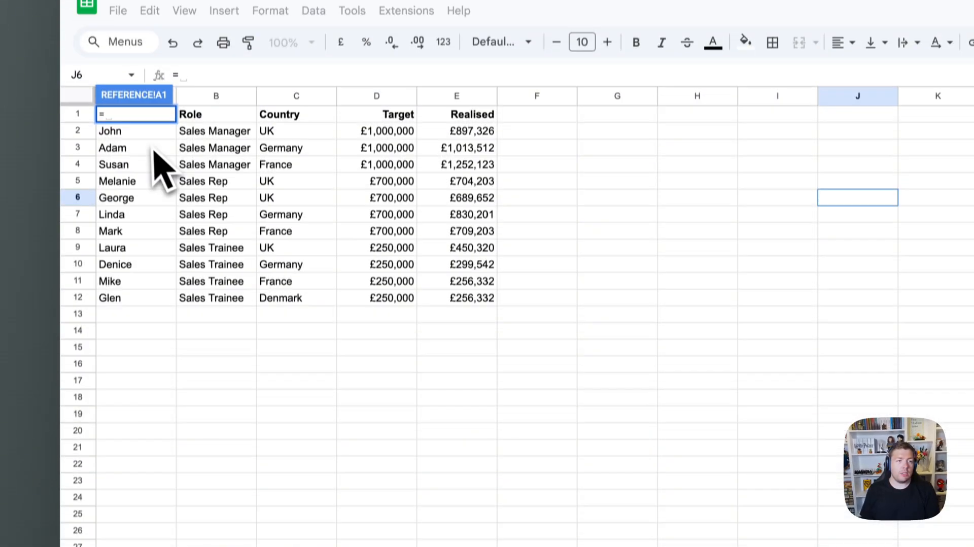
left_click(147, 151)
key("Up")
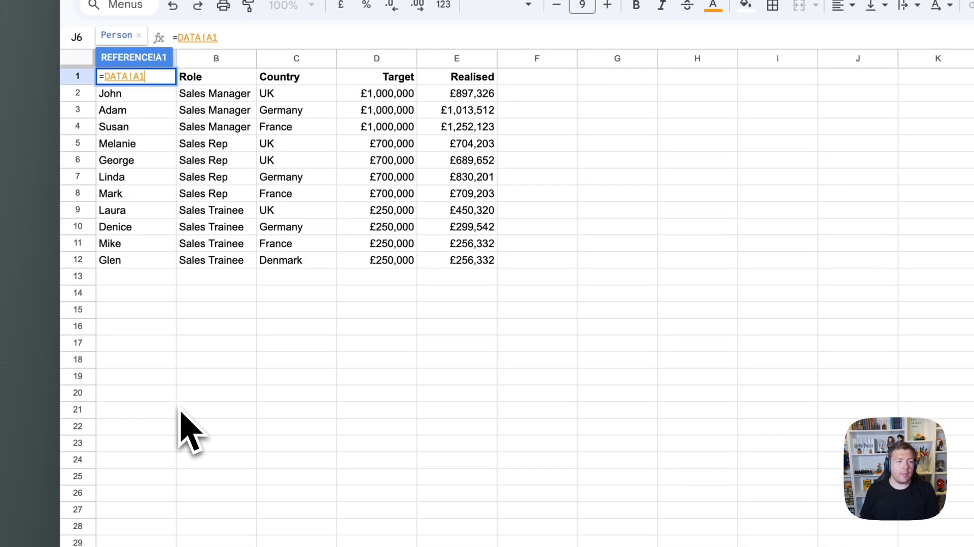
key("Return")
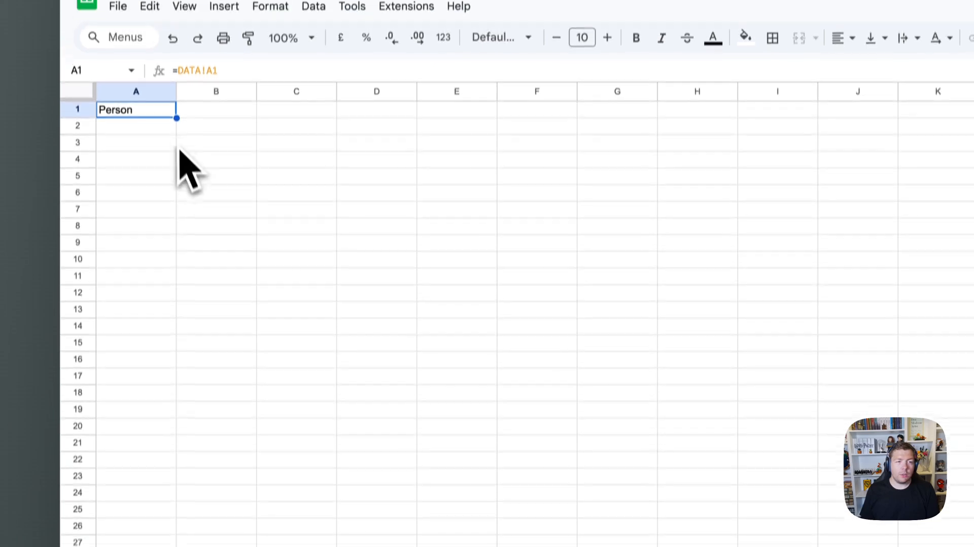
left_click_drag(177, 84, 165, 543)
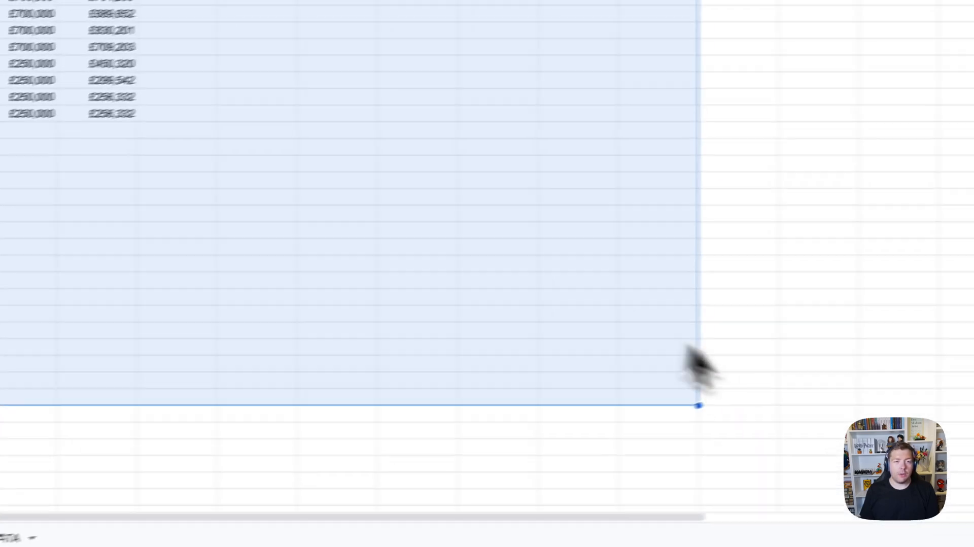
left_click(458, 245)
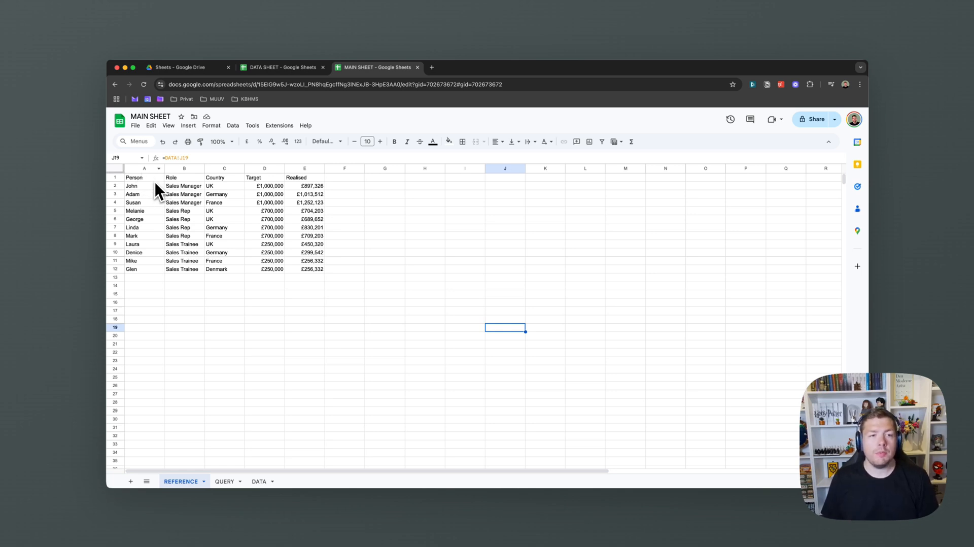
Make the REFERENCE sheet's header cells bold
left_click_drag(154, 180, 262, 183)
key("super+b")
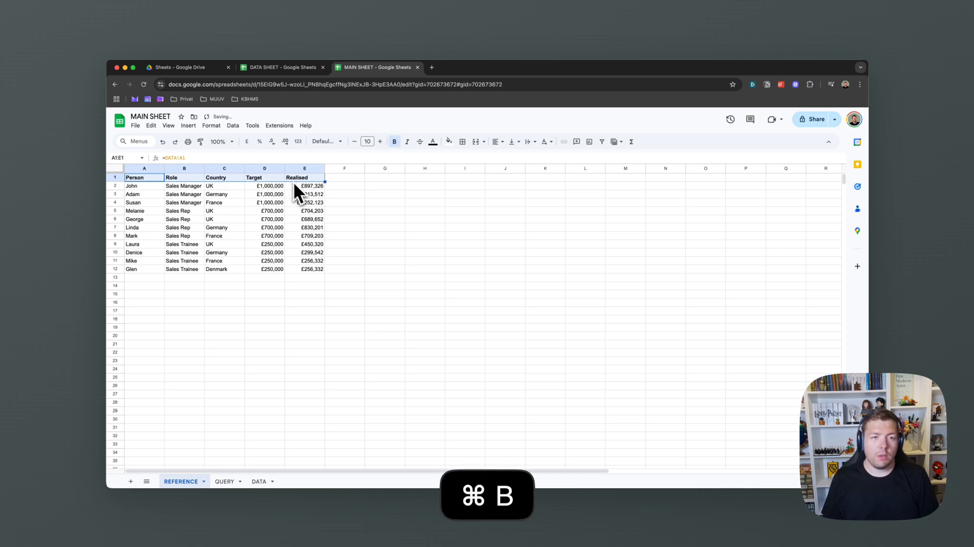
left_click(298, 190)
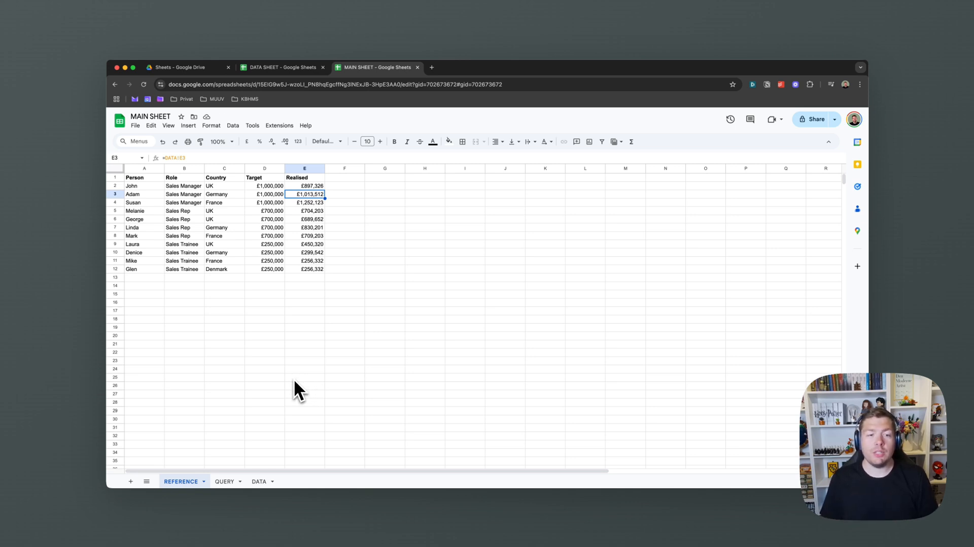
Clear all old output from the QUERY sheet and select cell A1
left_click(225, 482)
key("super+a")
key("BackSpace")
left_click(221, 288)
left_click(163, 177)
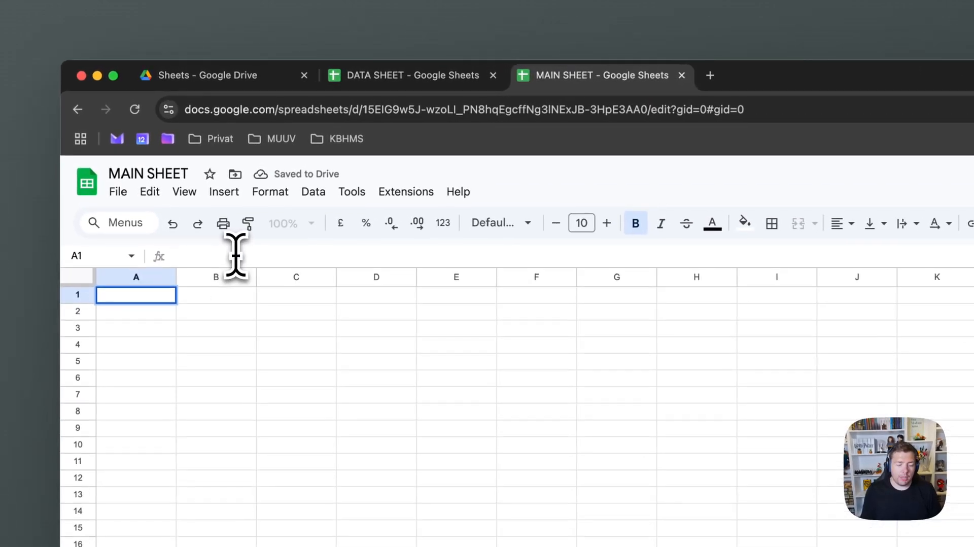
Enter =QUERY(DATA!A:E, "SELECT A, B",1) in A1 of the QUERY sheet
type("=QUERY(")
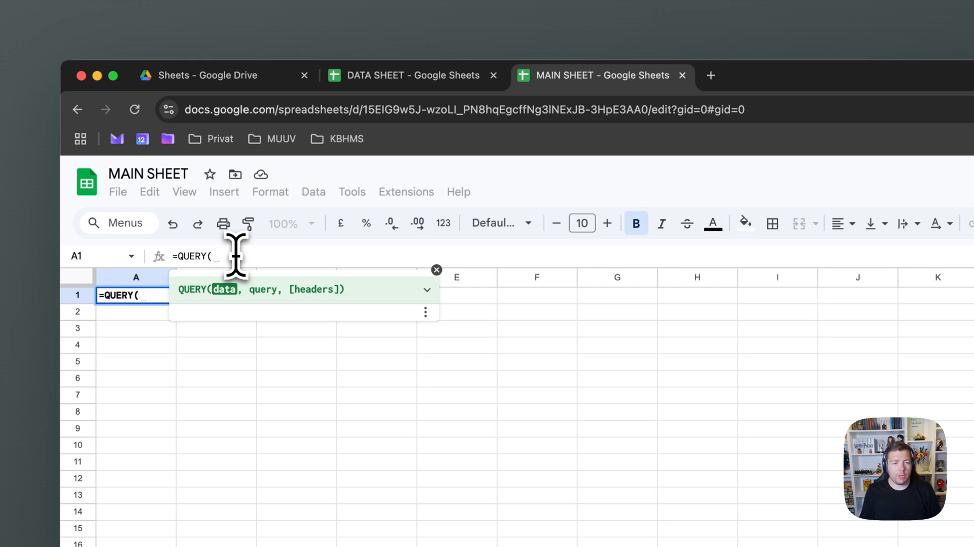
type("DATA!A:E")
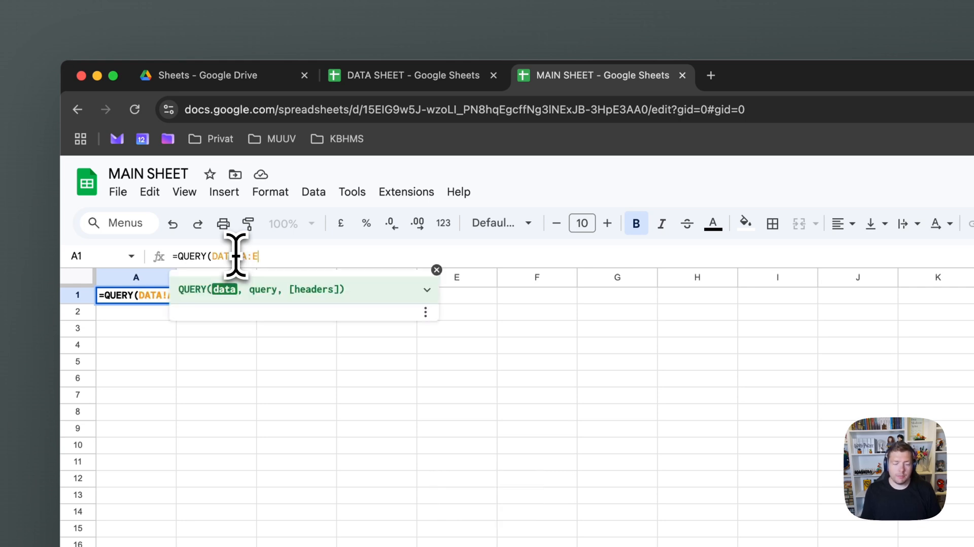
type(",")
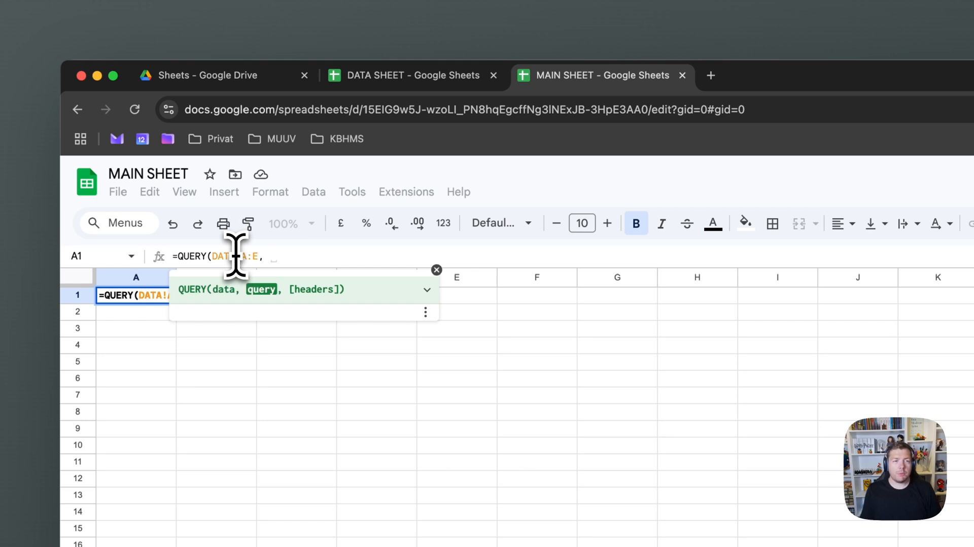
type(" \"")
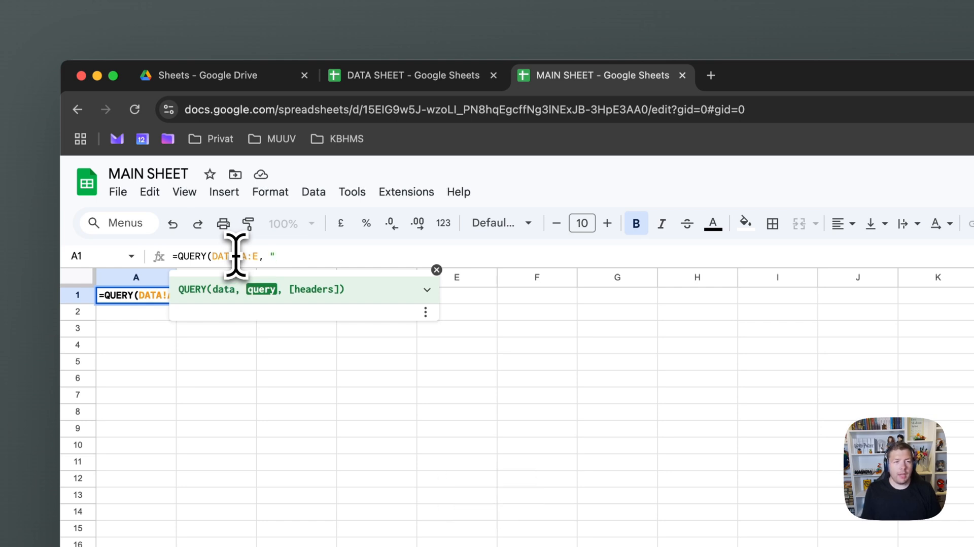
type("SELECT ")
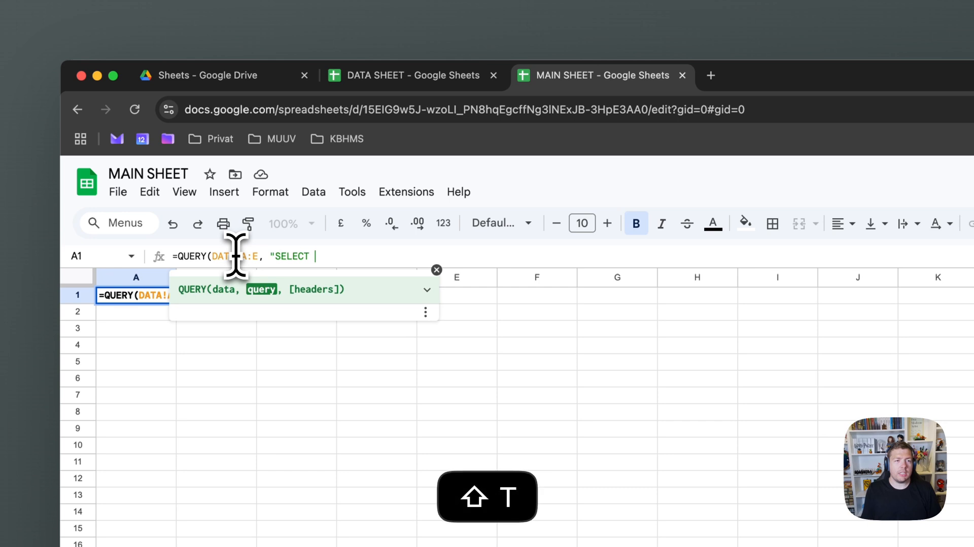
type("A, B\"")
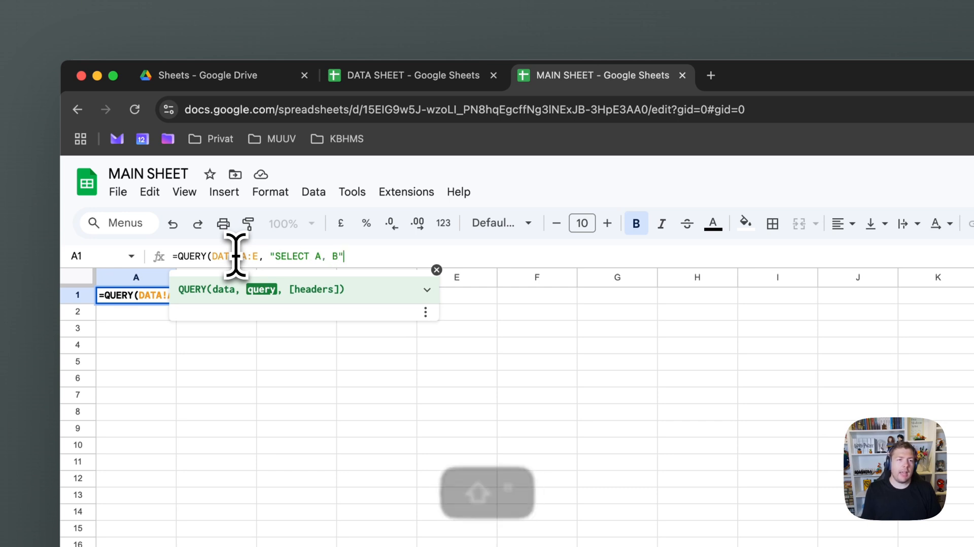
type(",1")
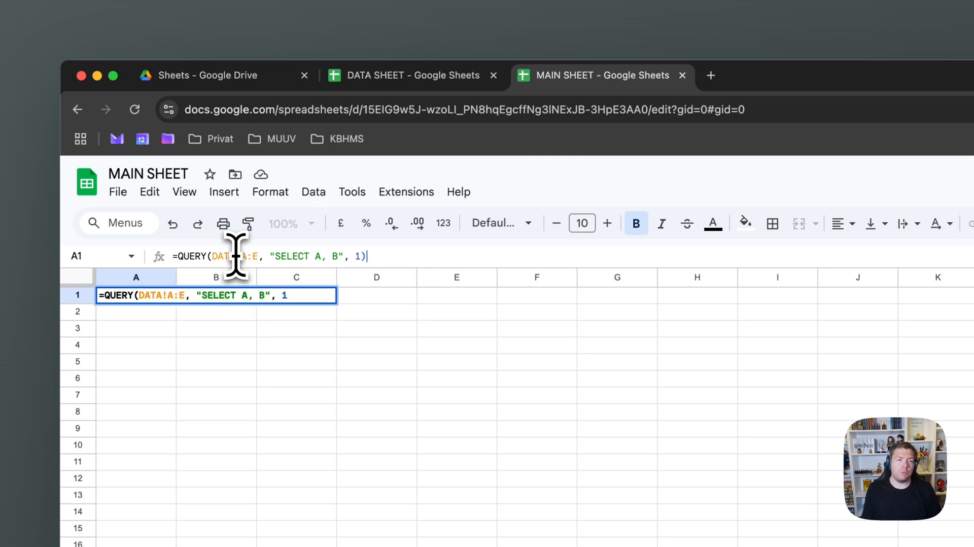
key("Return")
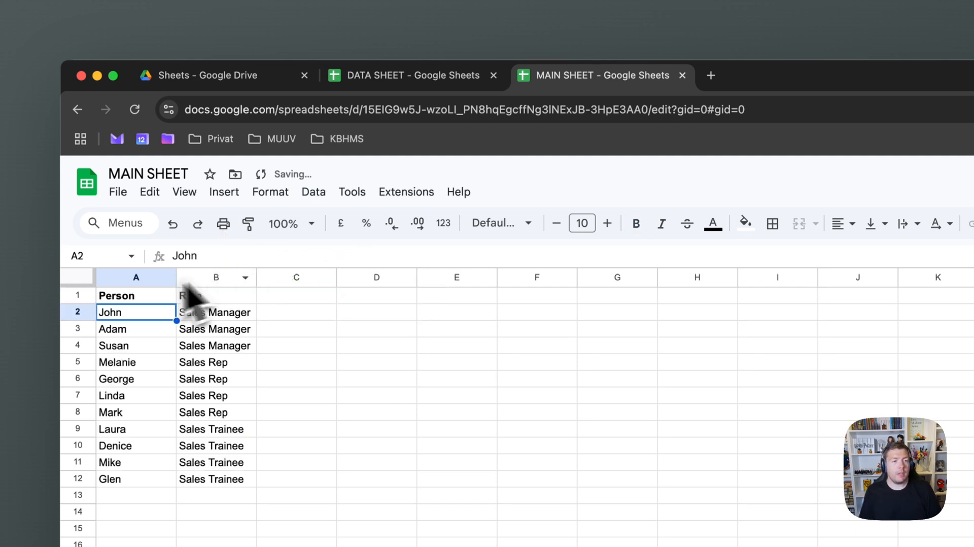
Add column C (Country) to the query's SELECT clause
left_click(104, 297)
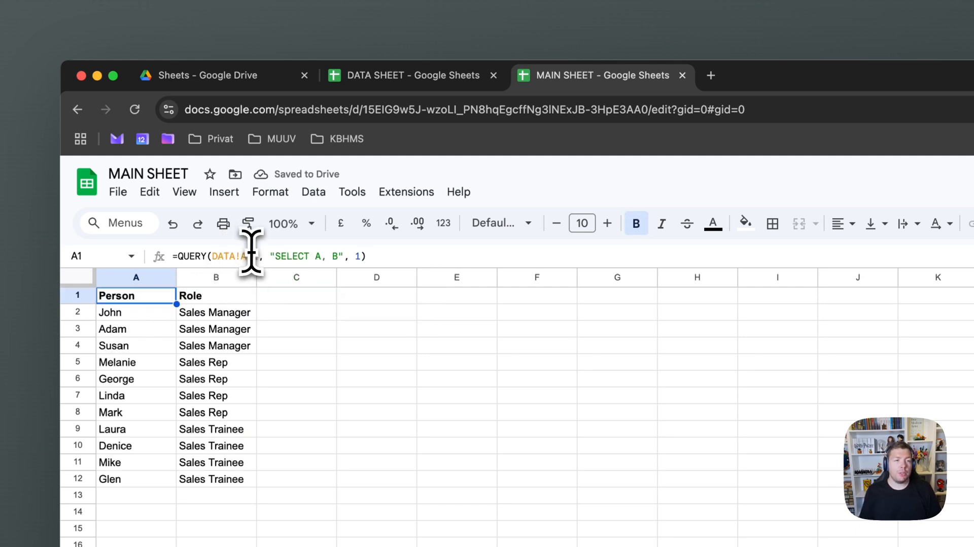
left_click_drag(259, 257, 214, 253)
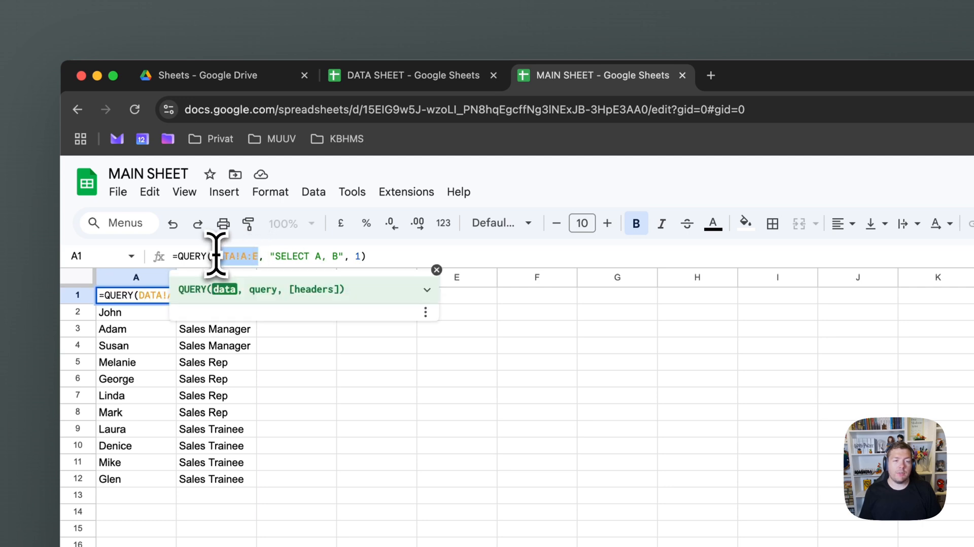
double_click(318, 256)
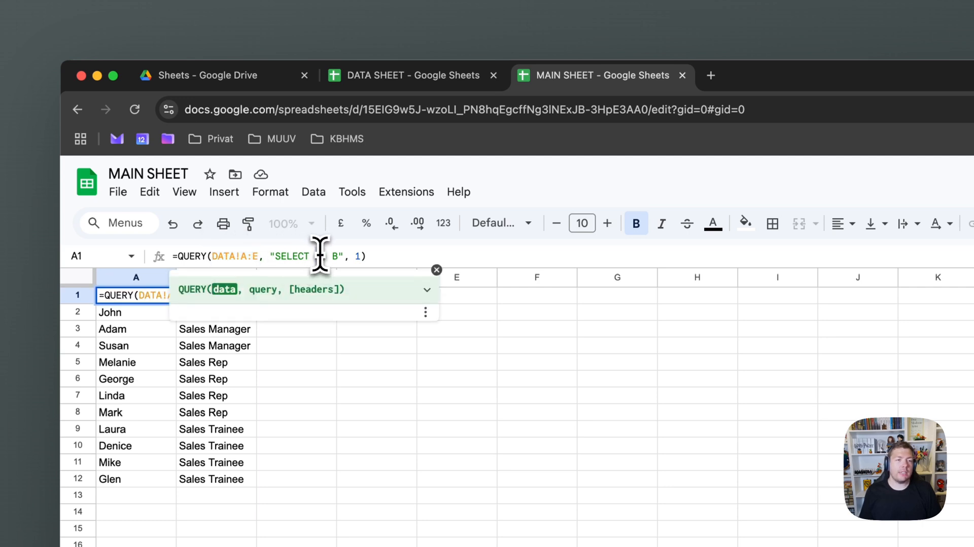
left_click(339, 256)
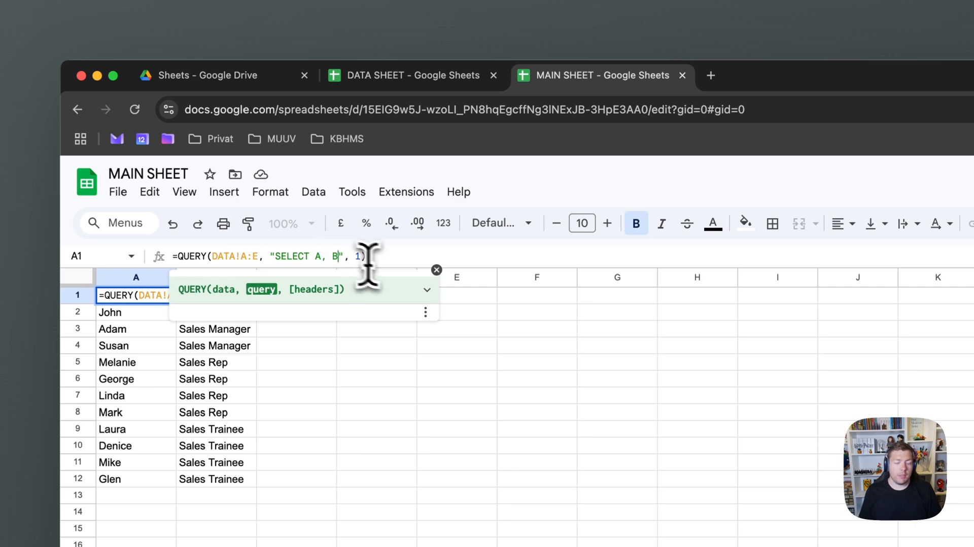
type(", C")
key("Return")
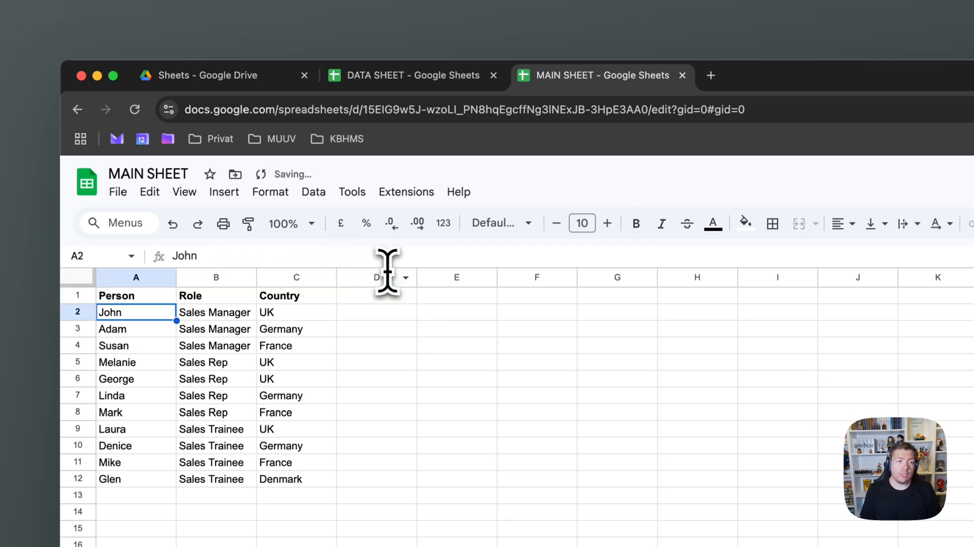
Add columns D and E (Target, Realised) to the SELECT clause
left_click(145, 297)
left_click(354, 256)
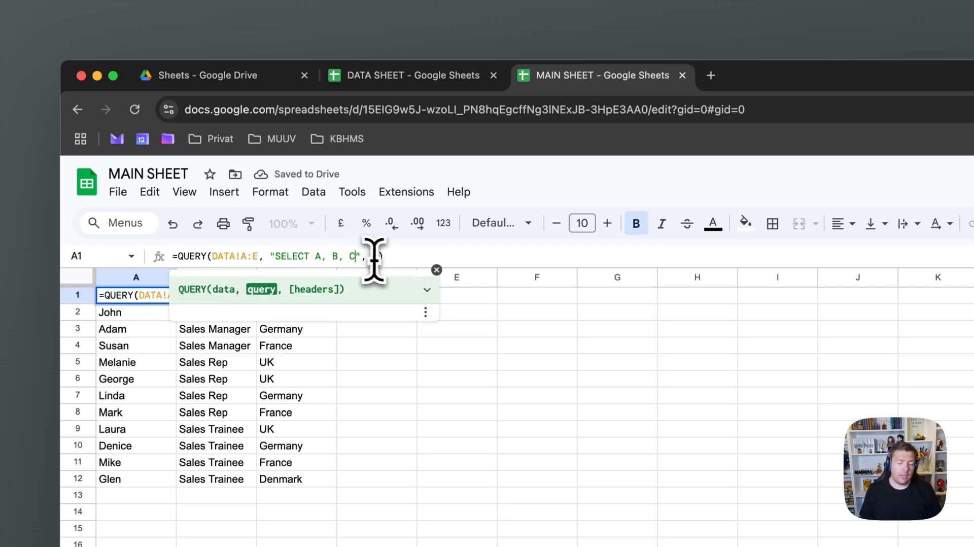
type(", D, E")
key("Return")
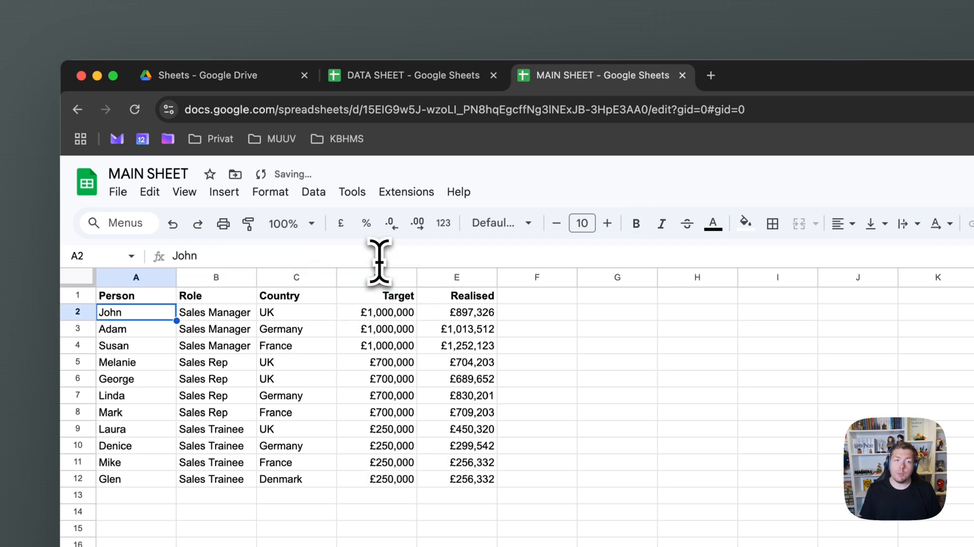
left_click(162, 297)
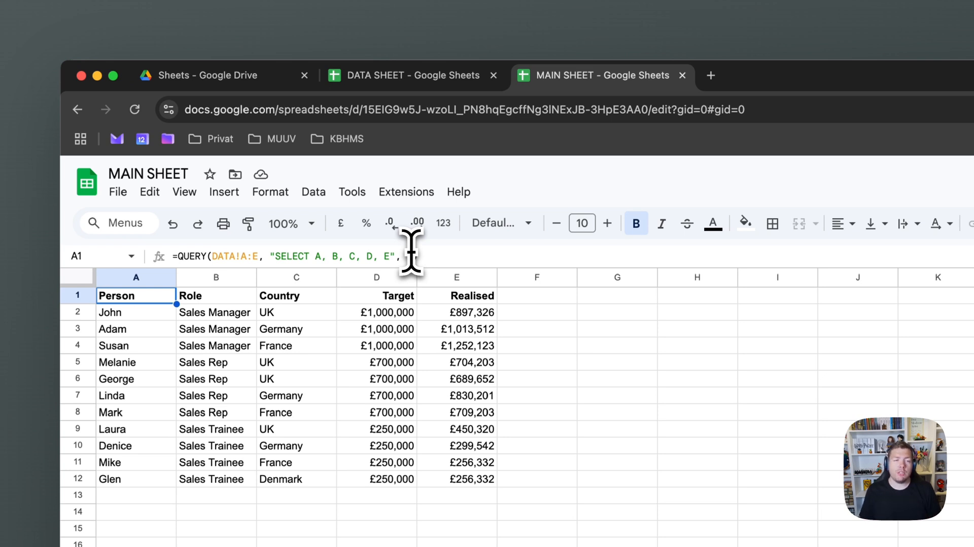
Add WHERE C = 'UK' to the query so only the four UK rows remain
left_click(393, 256)
type("WHERE ")
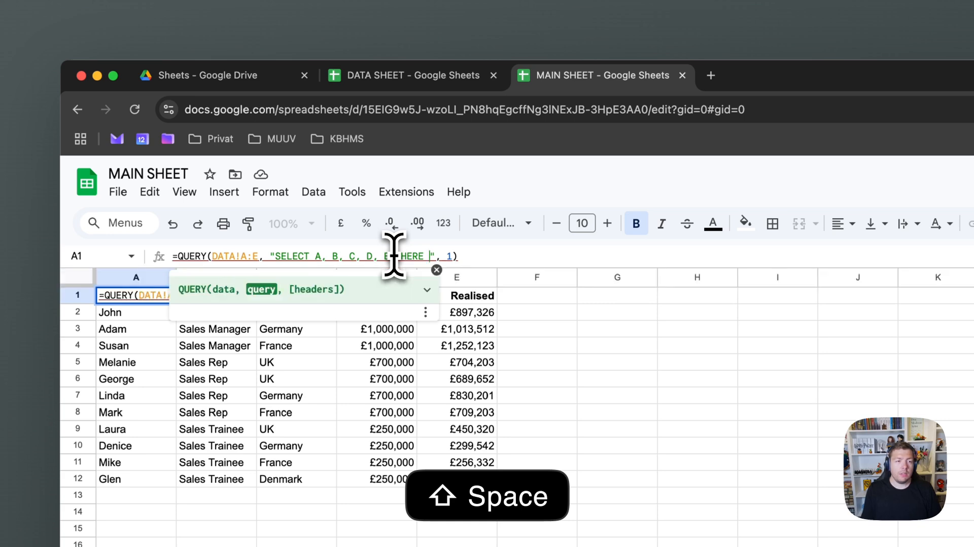
type("C = '")
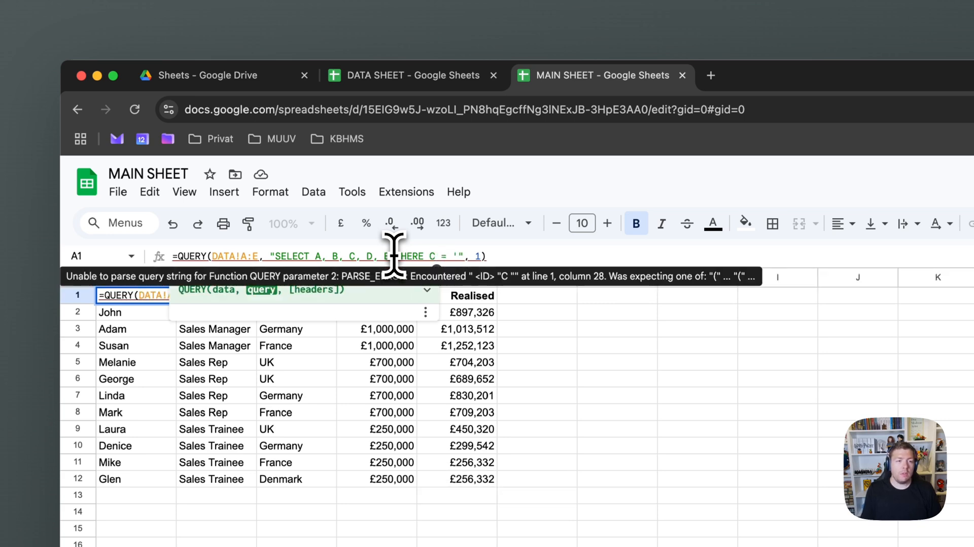
type("UK'")
key("Return")
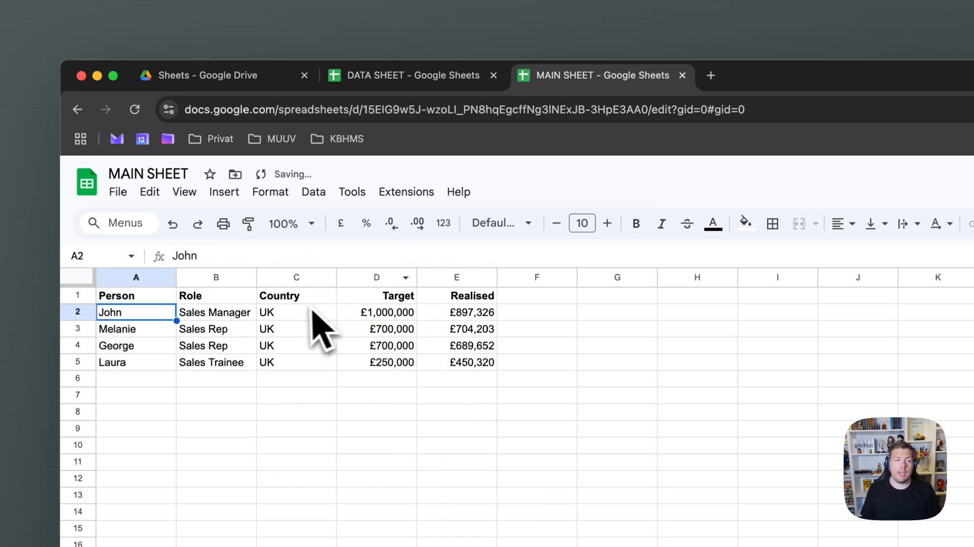
left_click(160, 299)
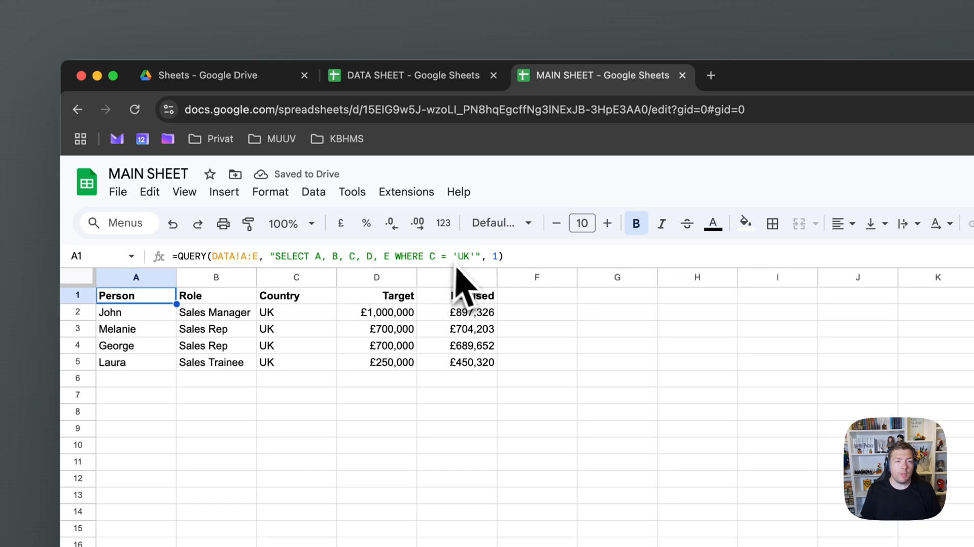
Extend the filter with AND B = 'Sales Rep', leaving two UK rows
left_click(476, 256)
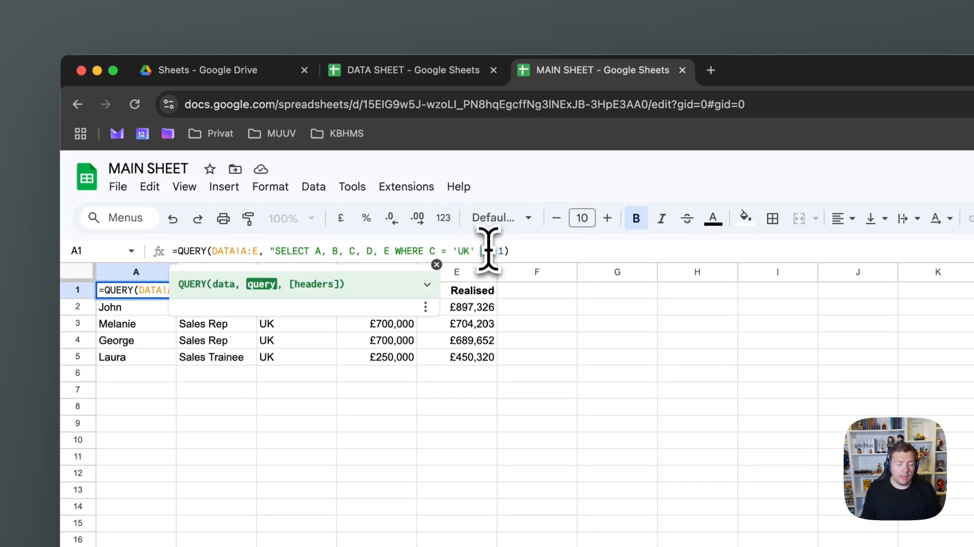
type("AND B ")
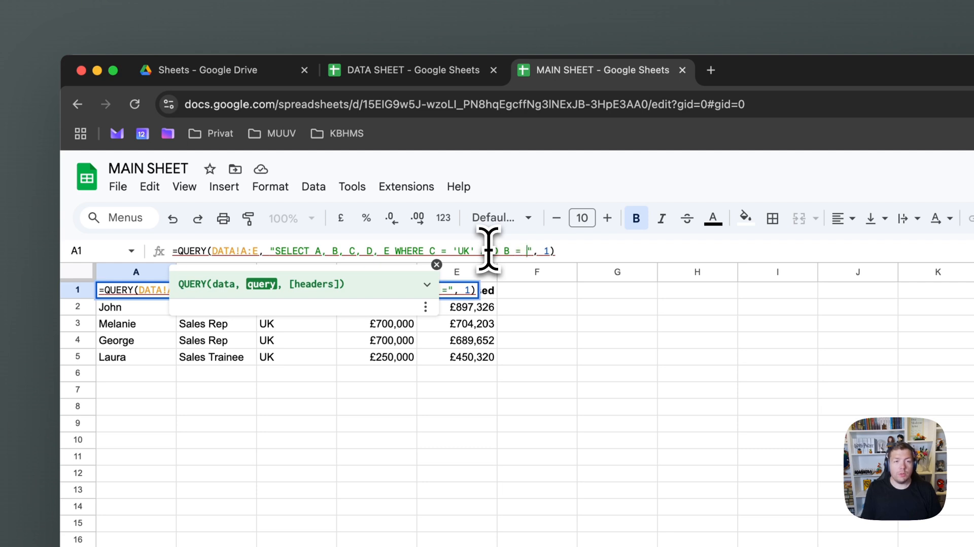
type("= 'Sales Rep'")
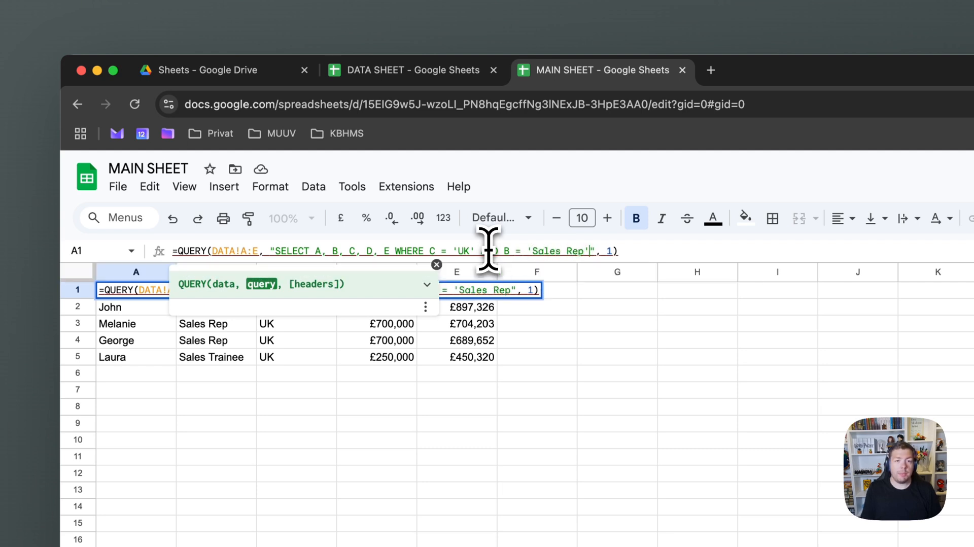
key("Return")
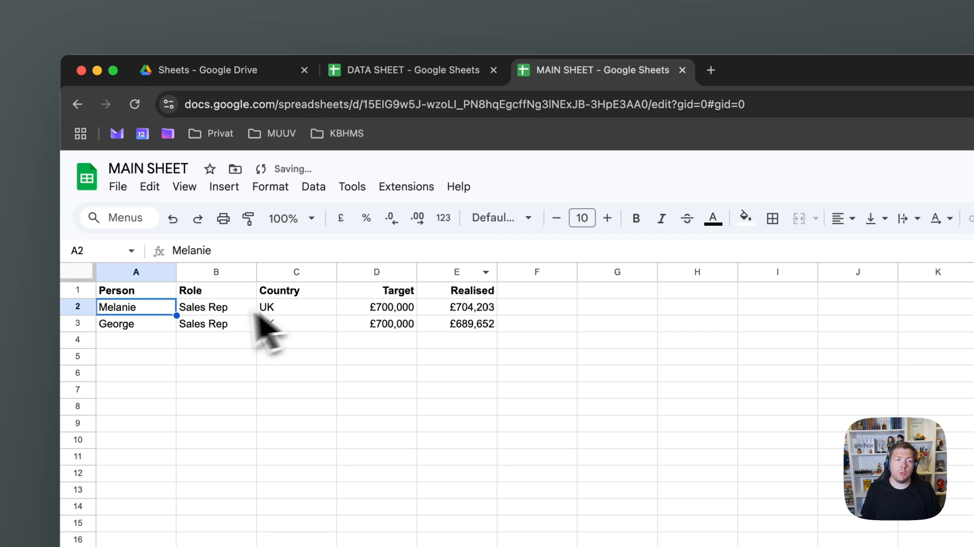
left_click(165, 294)
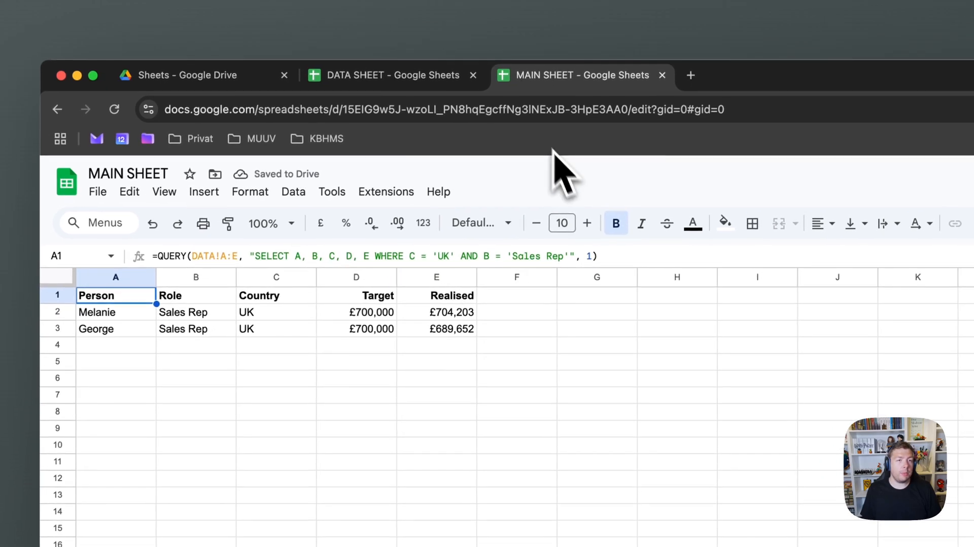
In DATA SHEET, add row 13 with a new person's name, role Sales Rep and country UK
left_click(423, 81)
left_click(184, 500)
type("John 3")
key("BackSpace")
type("2")
key("Tab")
type("Sales")
key("Tab")
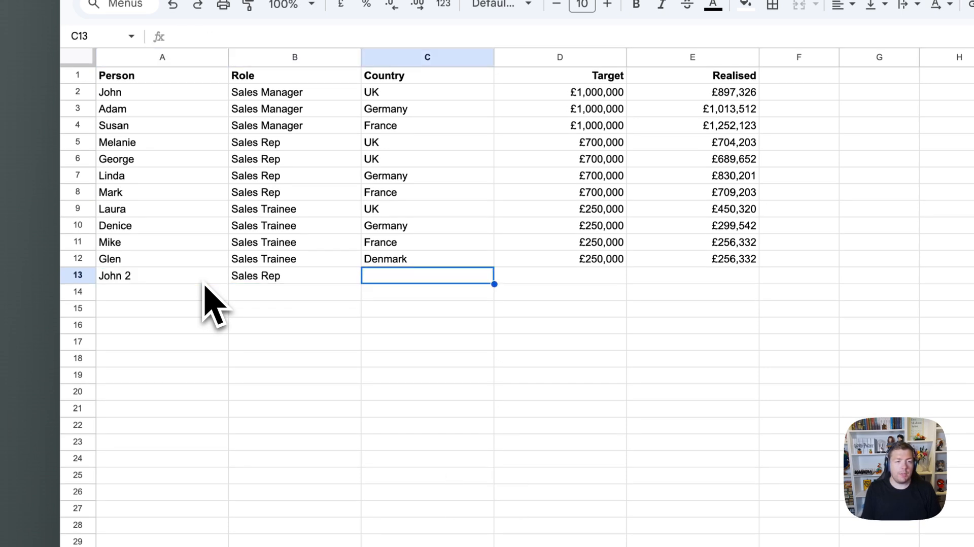
type("U")
key("Tab")
Copy row 12's Target and Realised figures (£250,000, £256,332) into row 13
key("Up")
key("shift+Right")
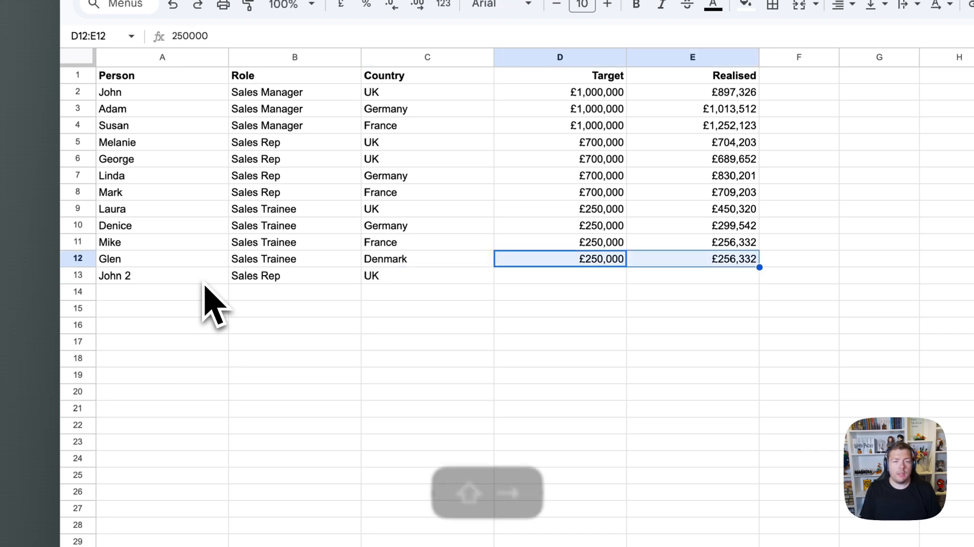
key("super+c")
key("Down")
key("super+v")
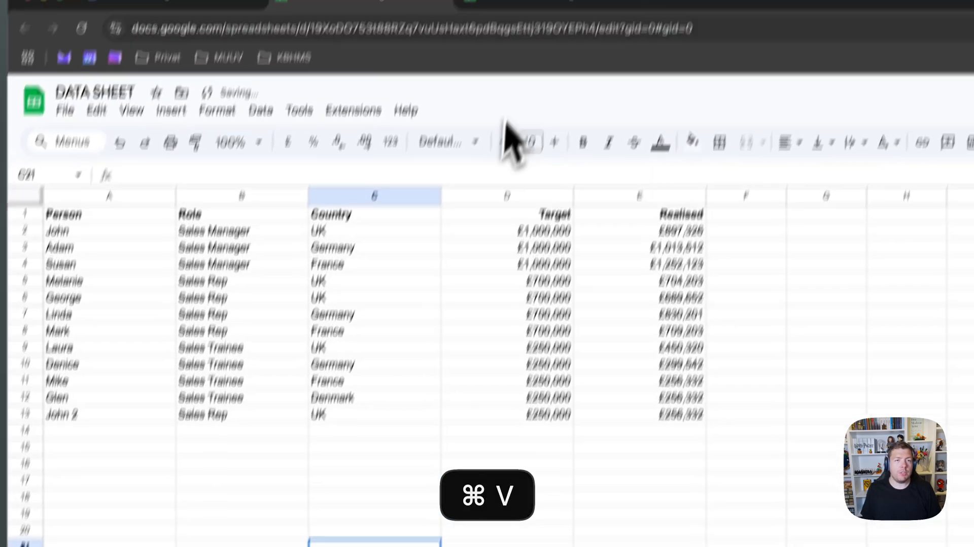
In MAIN SHEET, confirm the new row appears in the QUERY results and check the DATA import formula
left_click(505, 98)
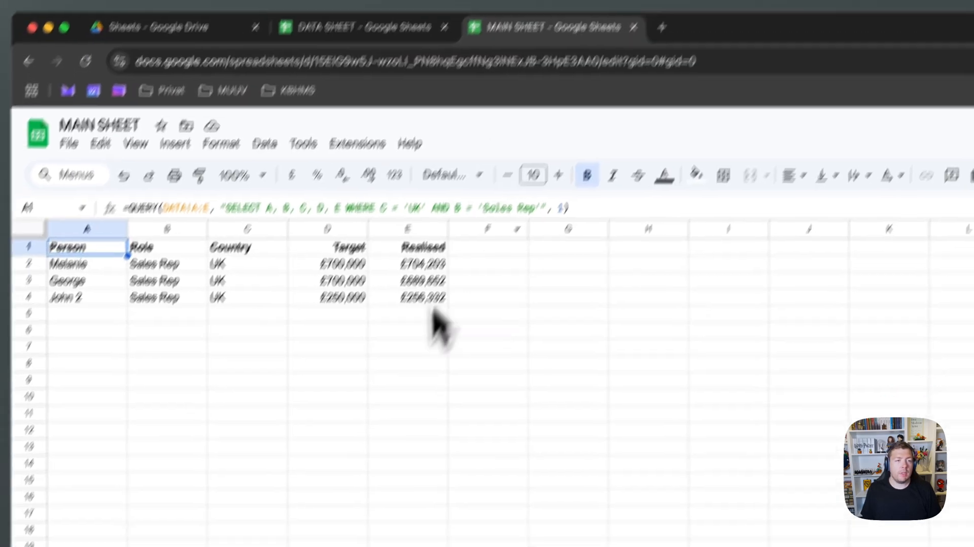
left_click(408, 396)
left_click_drag(87, 298, 383, 300)
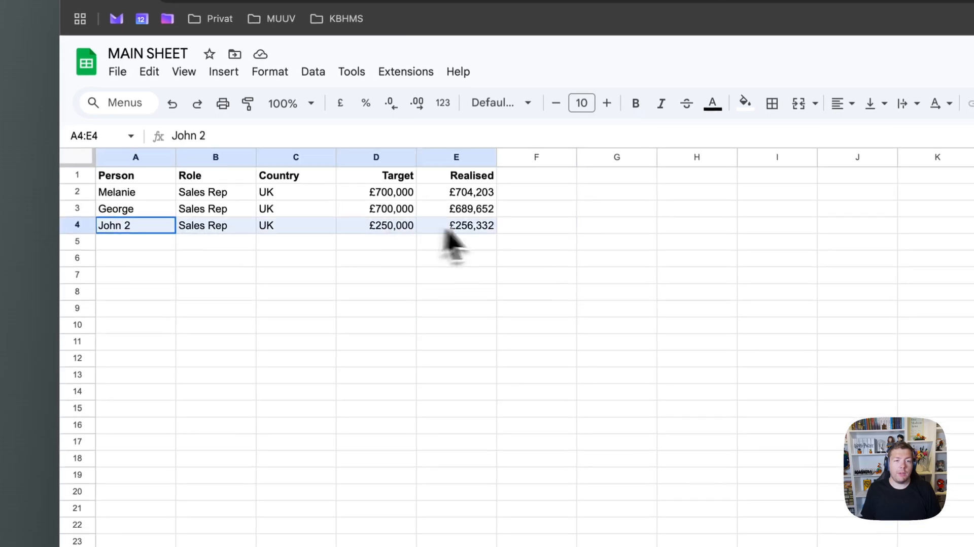
left_click(488, 348)
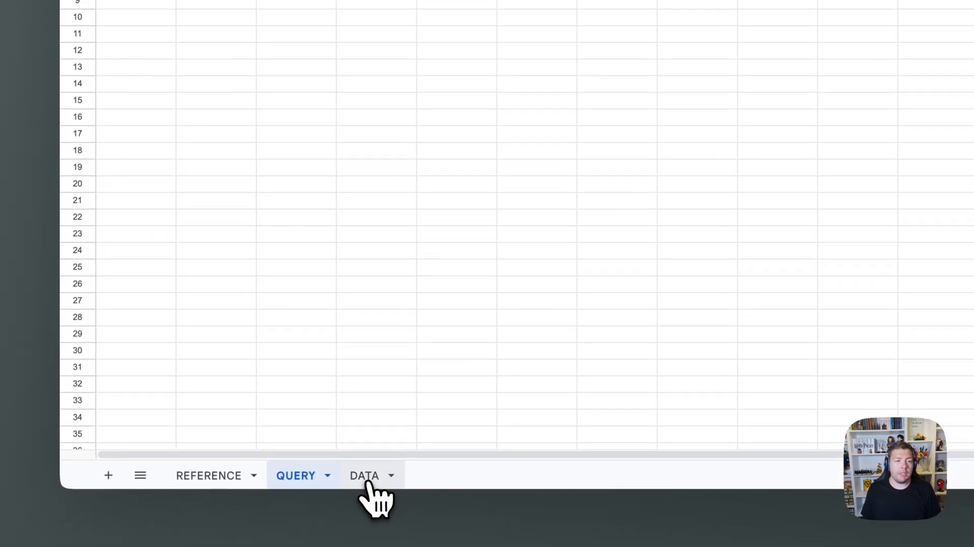
left_click(365, 485)
left_click(109, 136)
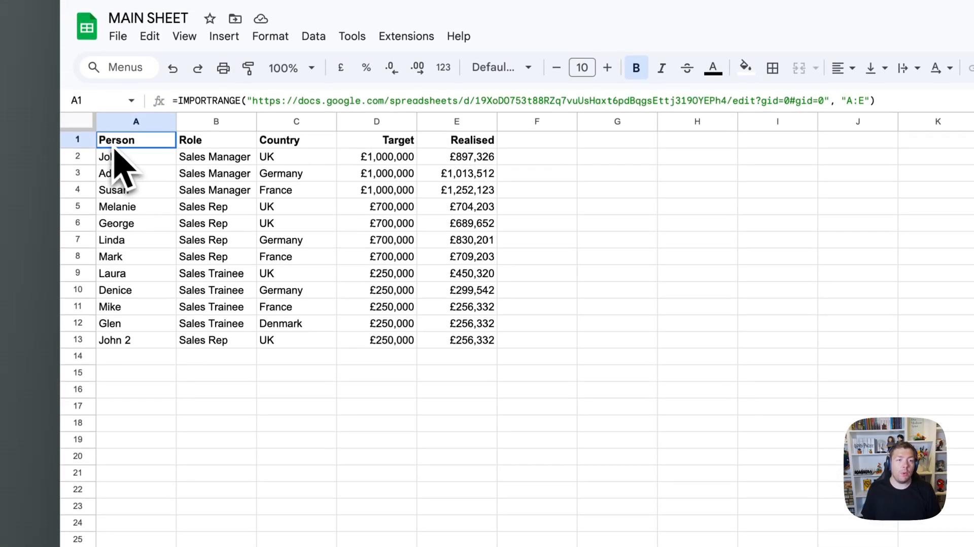
left_click(304, 490)
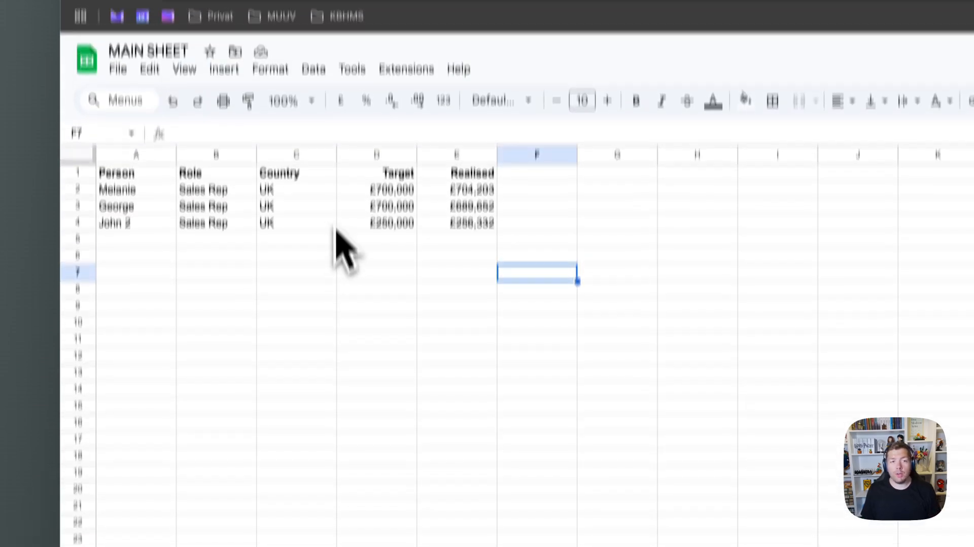
left_click(124, 174)
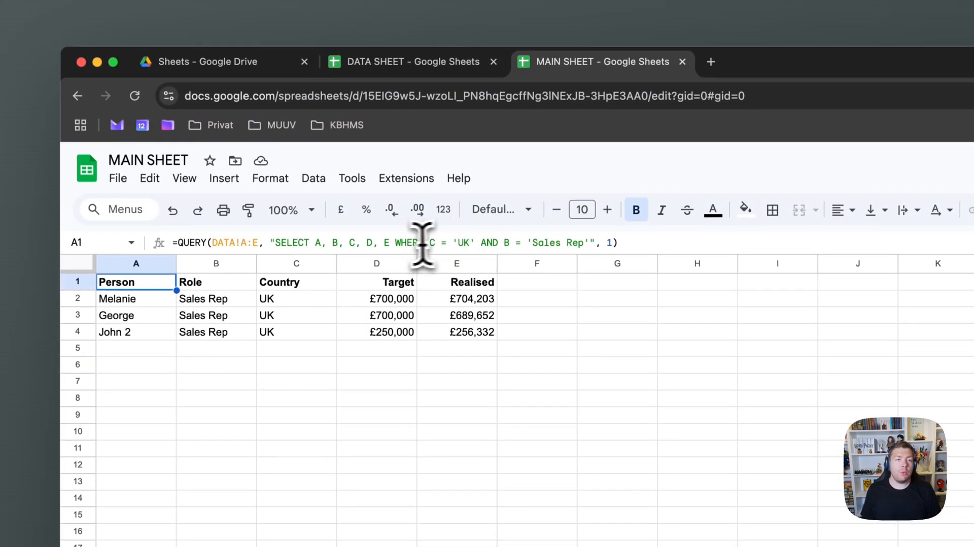
Add a D/E ratio column to the query's SELECT clause
left_click(394, 243)
key("Left")
type(", ")
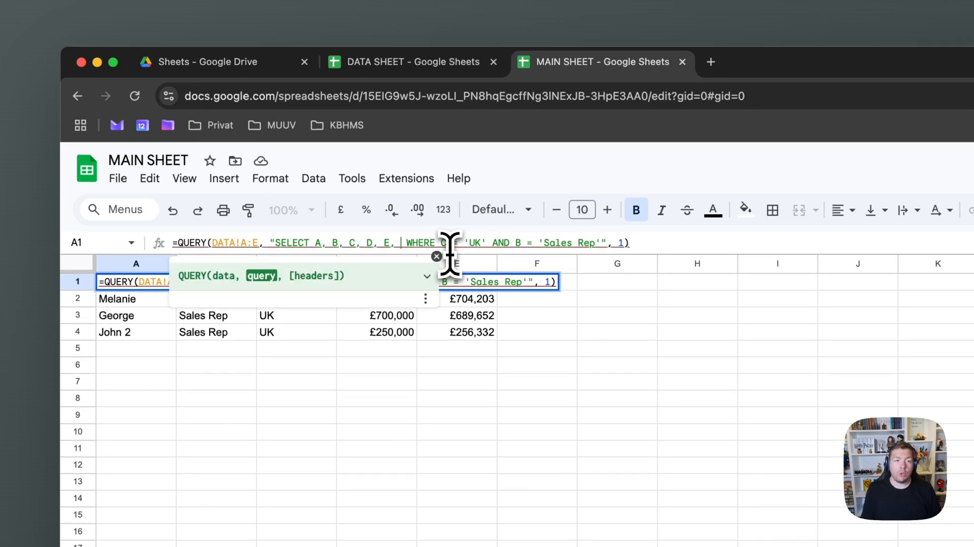
type("D/E")
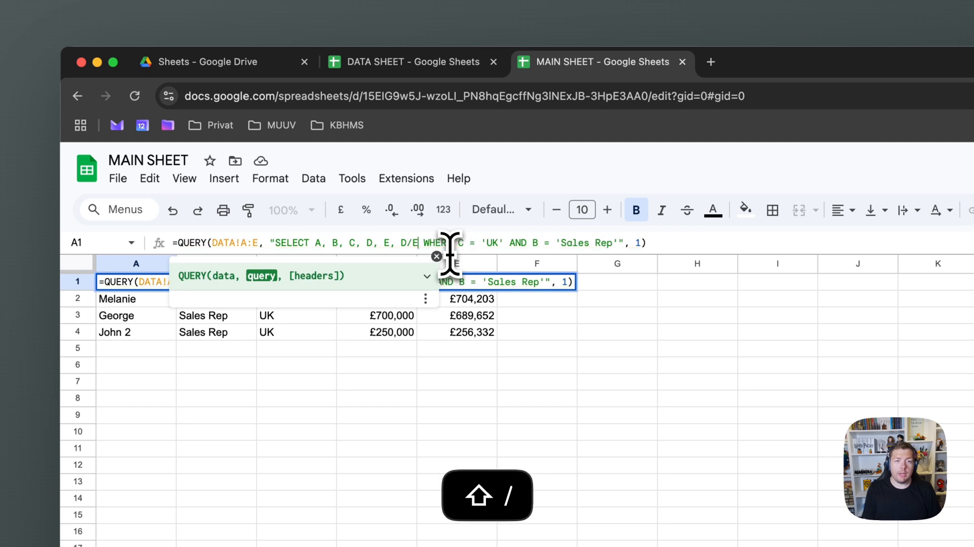
key("Return")
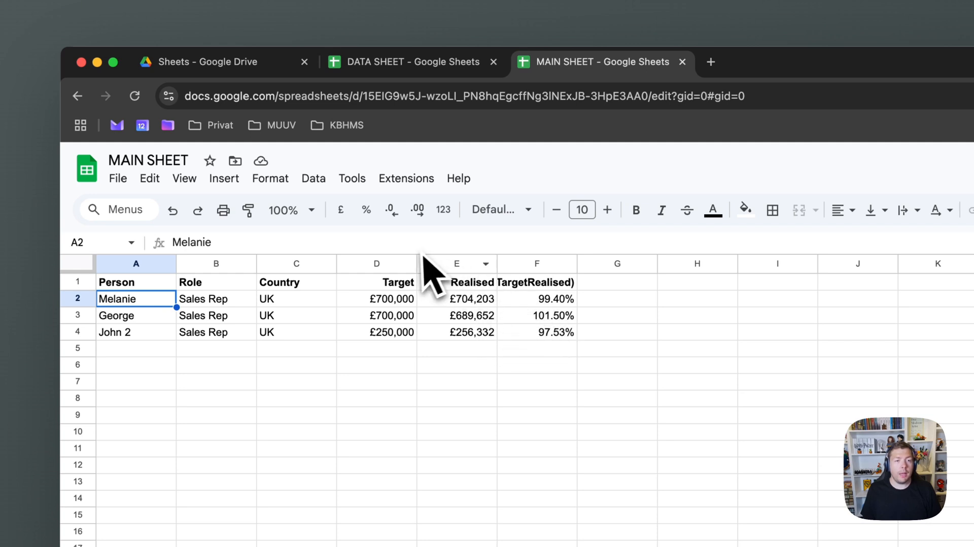
left_click(531, 303)
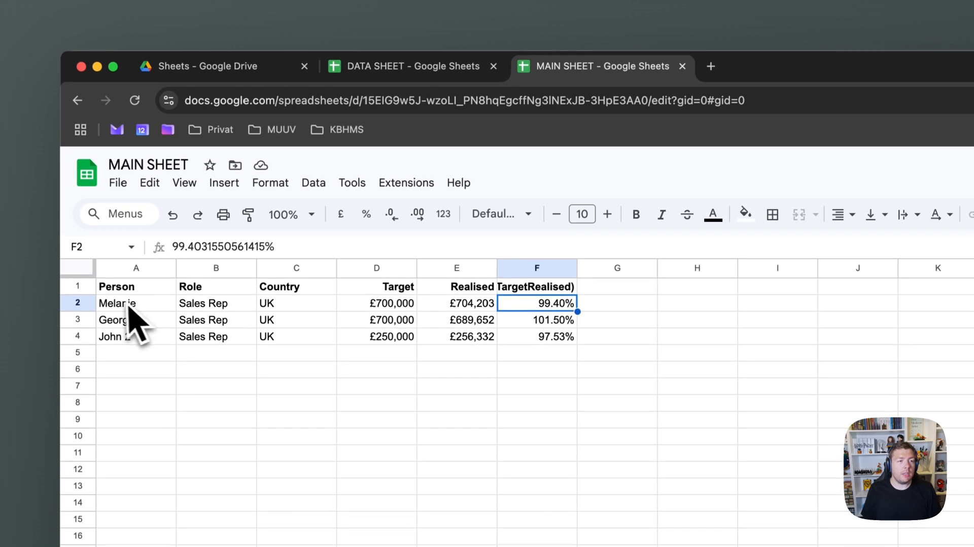
Change the ratio to E/D, giving realised-to-target values 100.60%, 98.52% and 102.53%
left_click(127, 287)
left_click(418, 247)
key("shift+Left")
key("shift+Left")
key("shift+Left")
type("E/D")
key("Return")
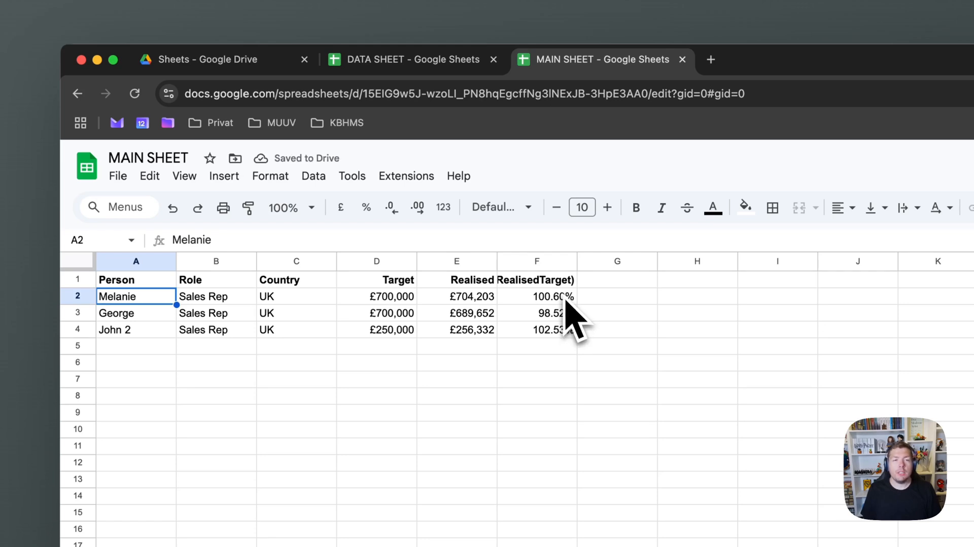
left_click(483, 302)
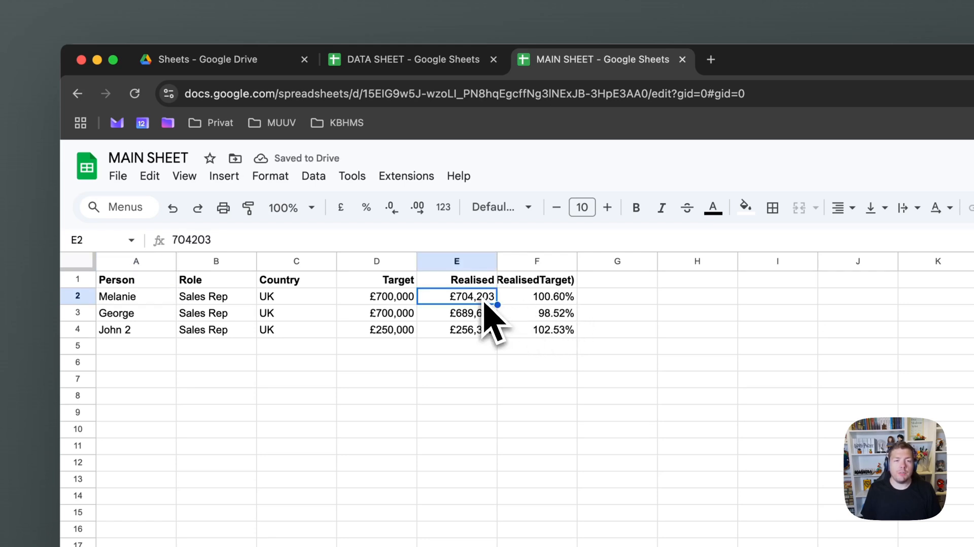
left_click(412, 302)
left_click(569, 303)
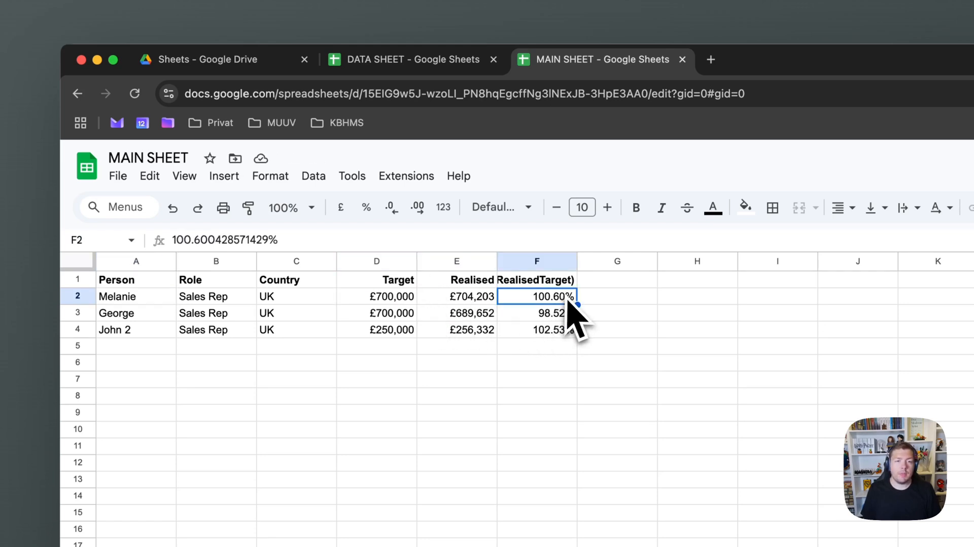
left_click(147, 281)
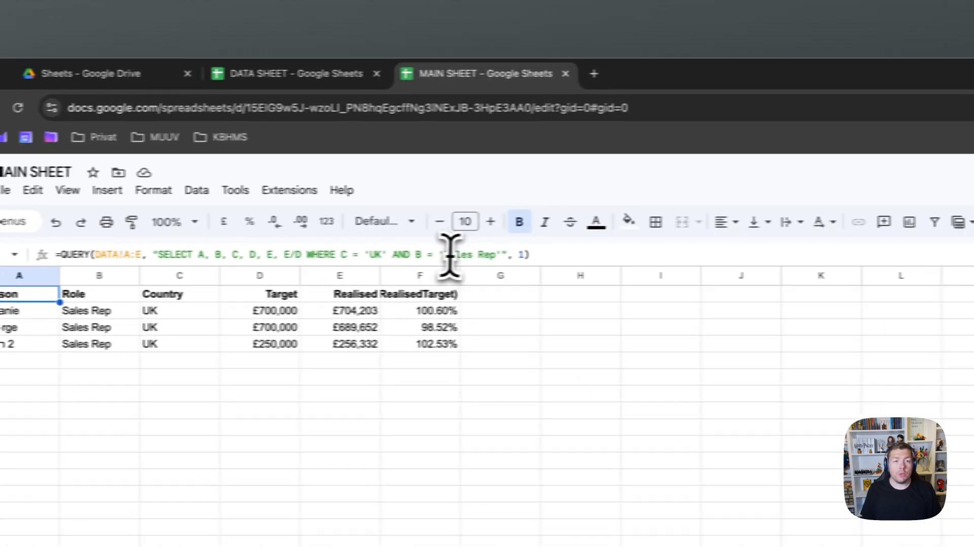
Append ORDER BY E/D after the query's WHERE clause
left_click(464, 255)
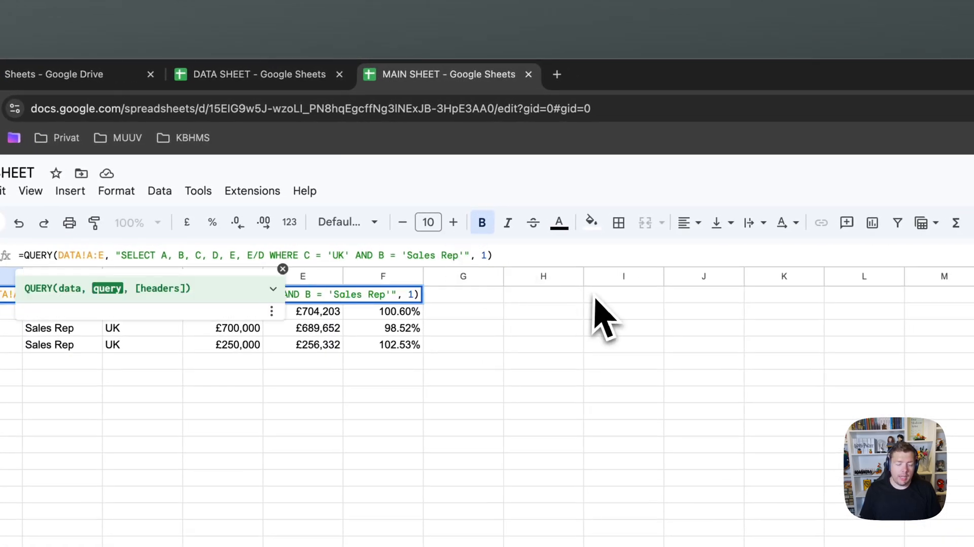
type("ORDER BY ")
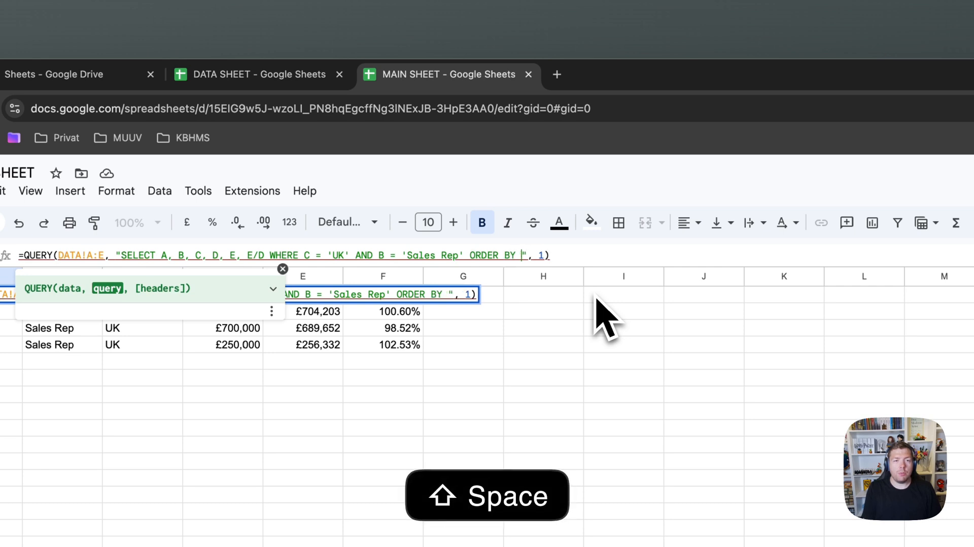
type("E/D")
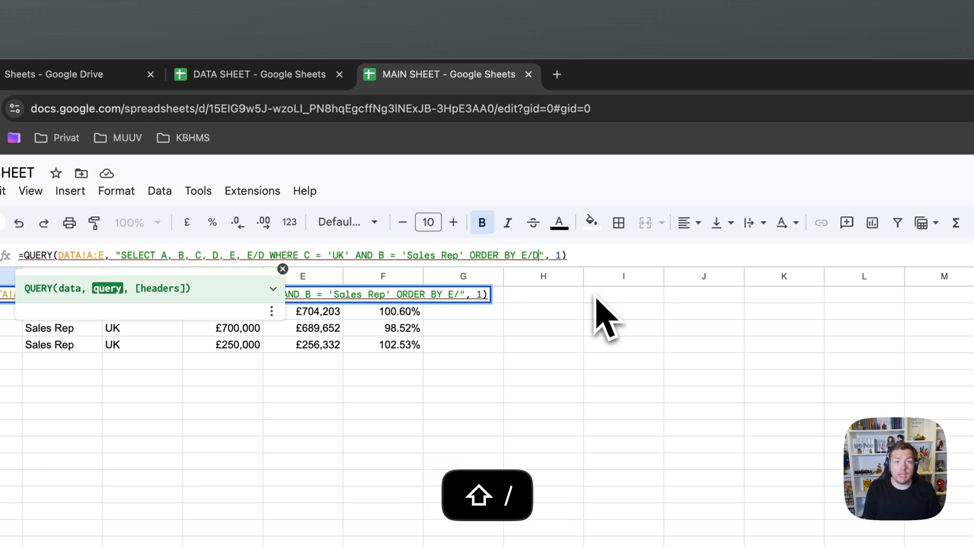
key("Return")
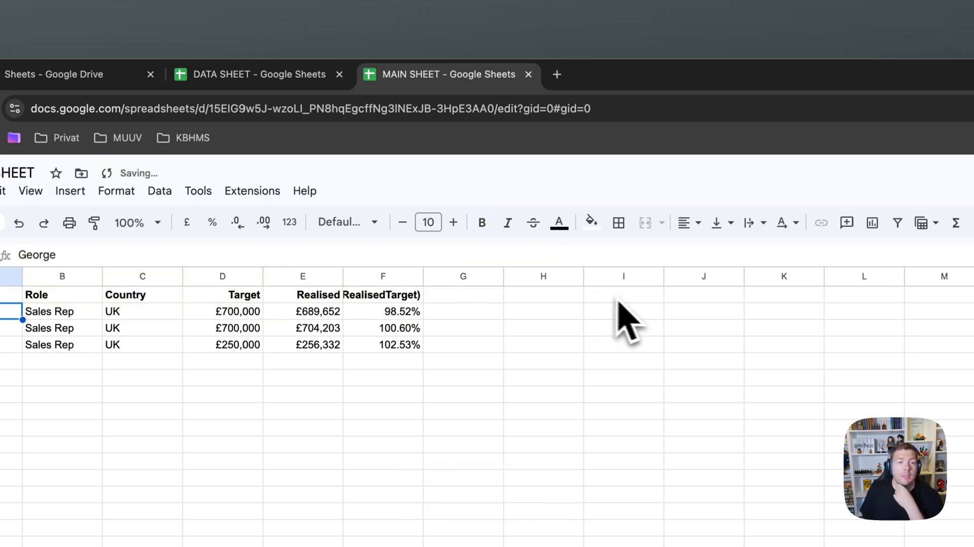
Make the sort DESC and check the results: 102.53%, 100.60%, 98.52%
left_click(127, 294)
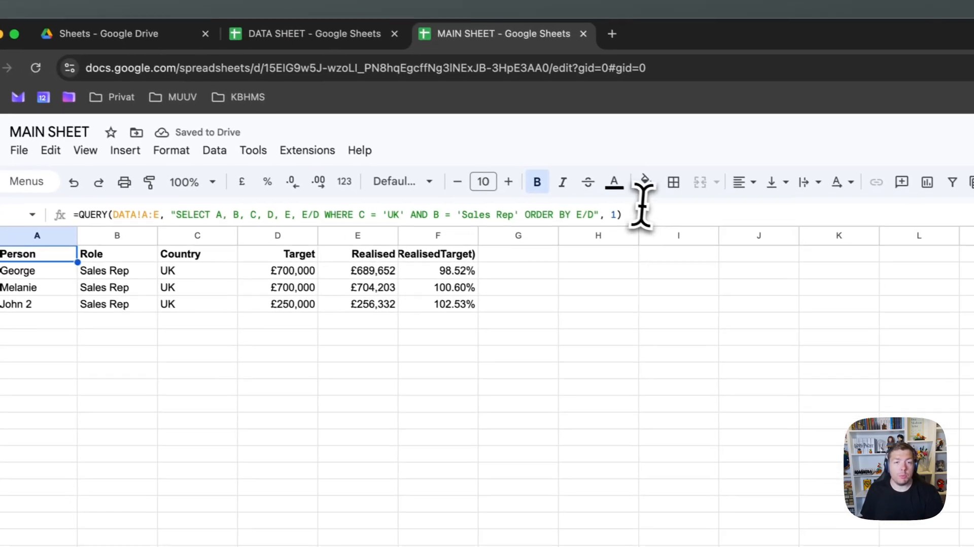
left_click(599, 214)
type("DEWS")
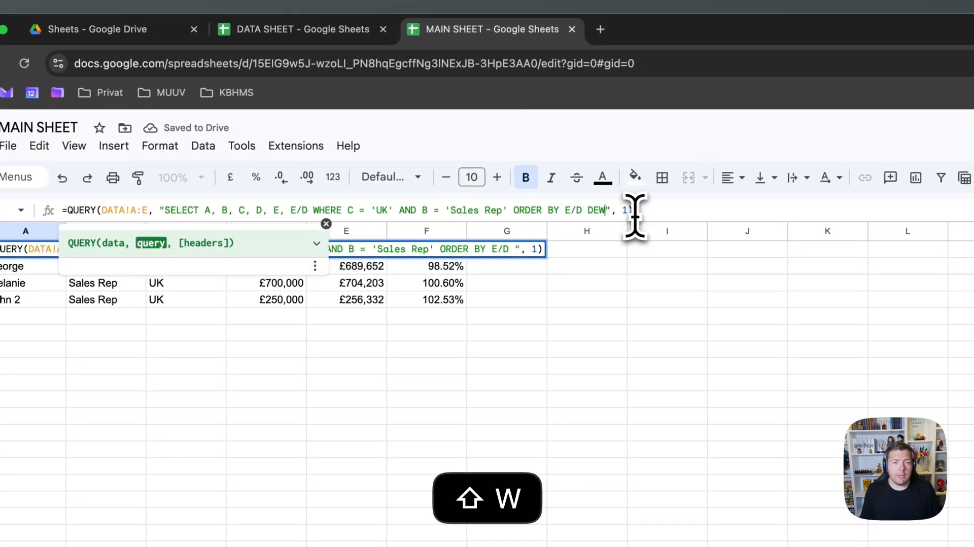
key("BackSpace")
key("BackSpace")
key("BackSpace")
key("BackSpace")
type("DESC")
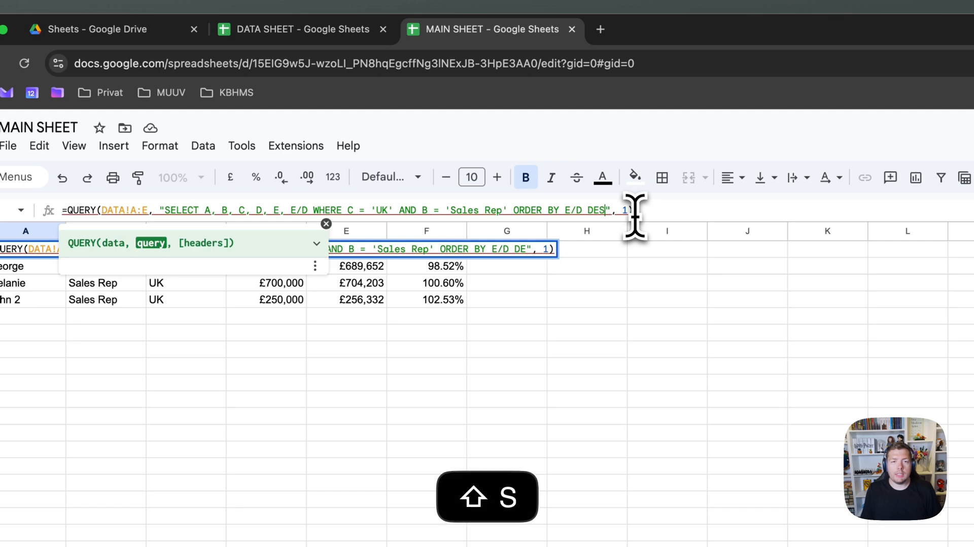
key("Return")
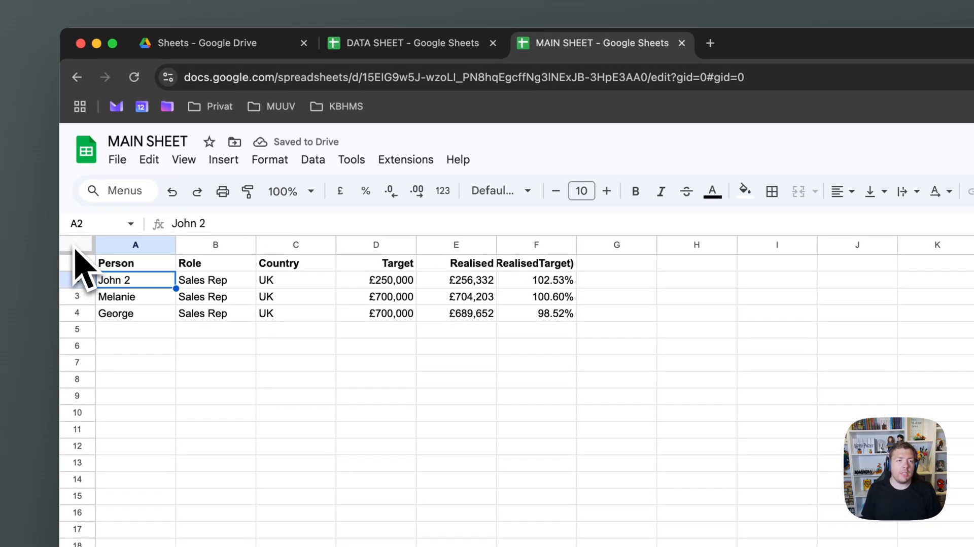
left_click(102, 262)
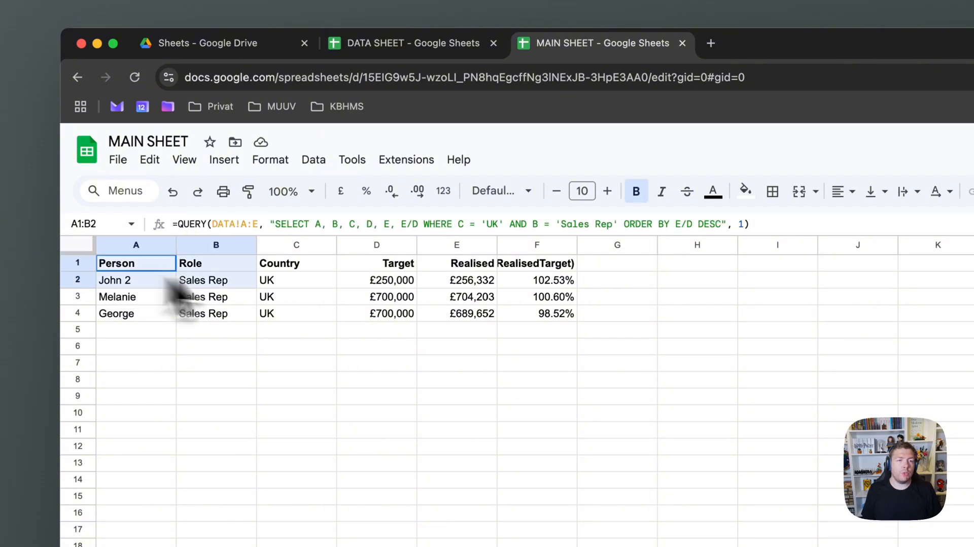
left_click(507, 314, "shift")
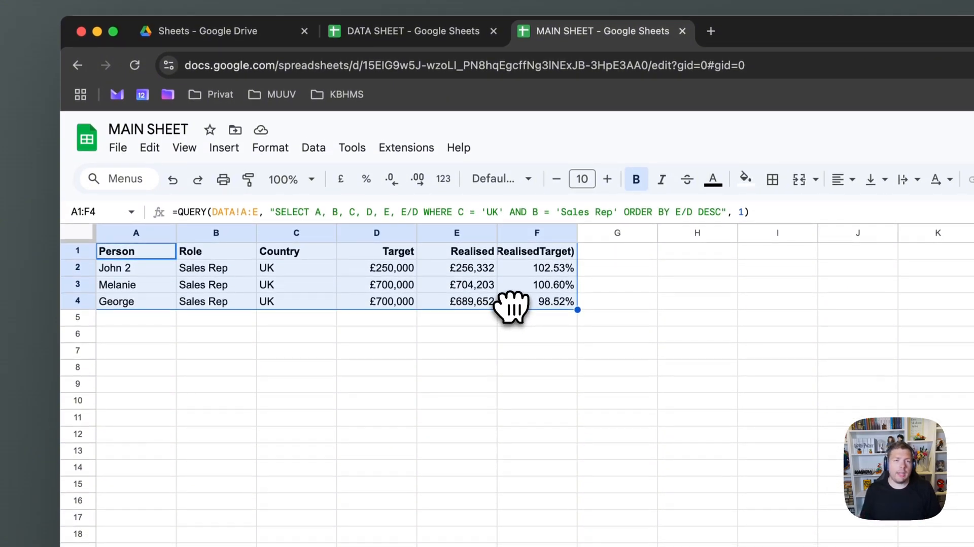
left_click(533, 318)
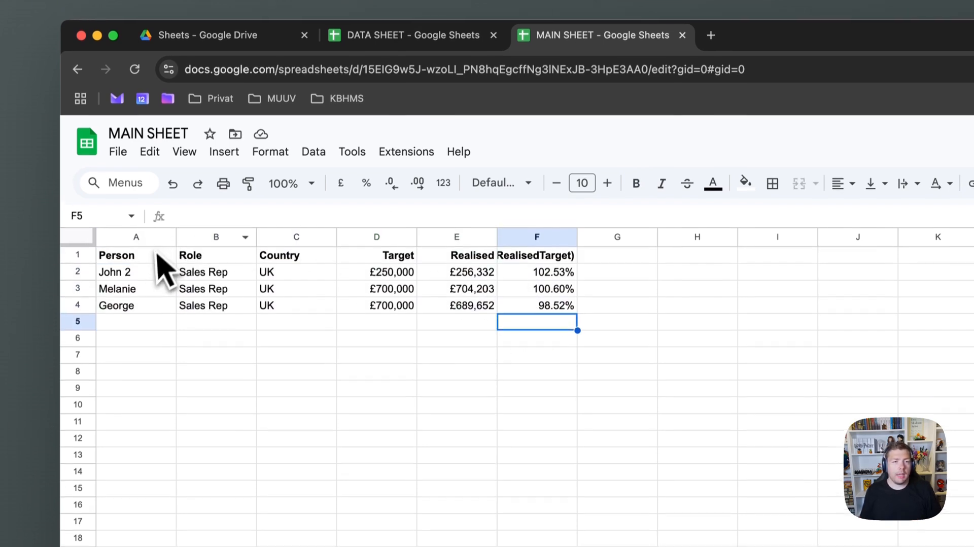
Add LABEL E/D 'Index' after ORDER BY E/D DESC so the ratio column reads Index
left_click(159, 251)
left_click(538, 252)
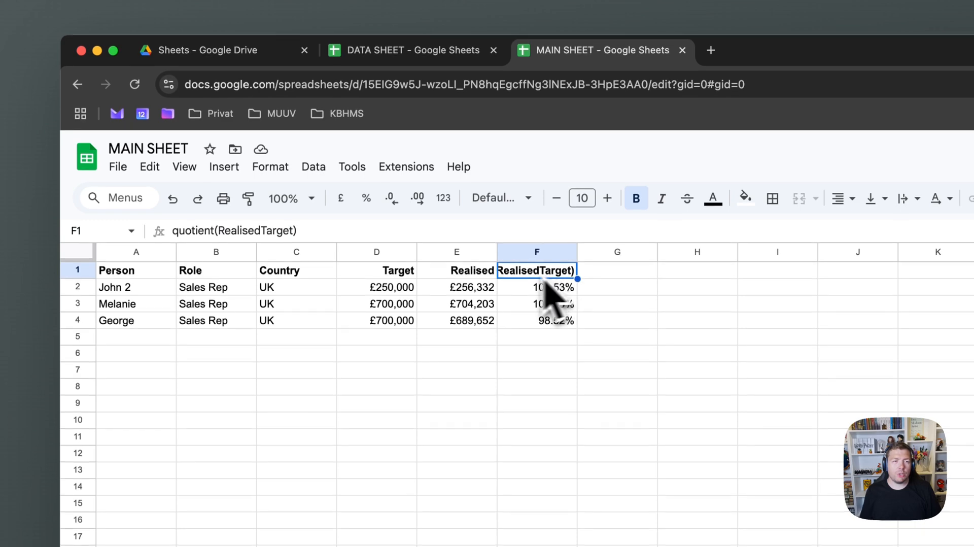
left_click(148, 298)
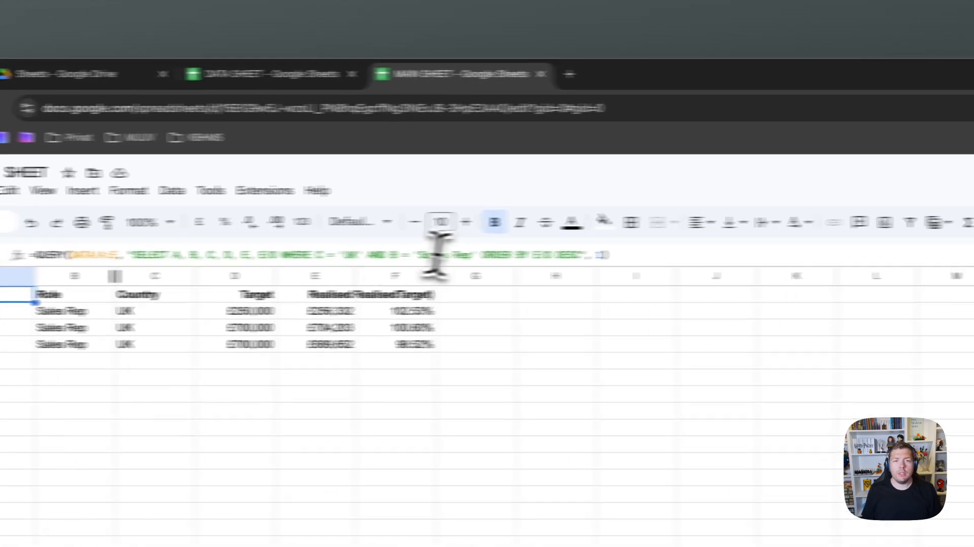
left_click(722, 253)
type("LABEL ")
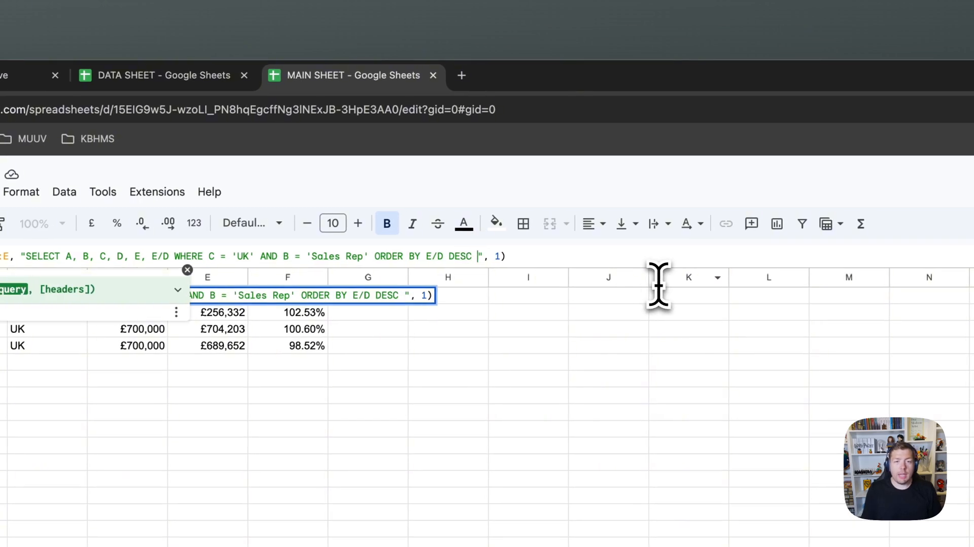
type("E/D 'Index")
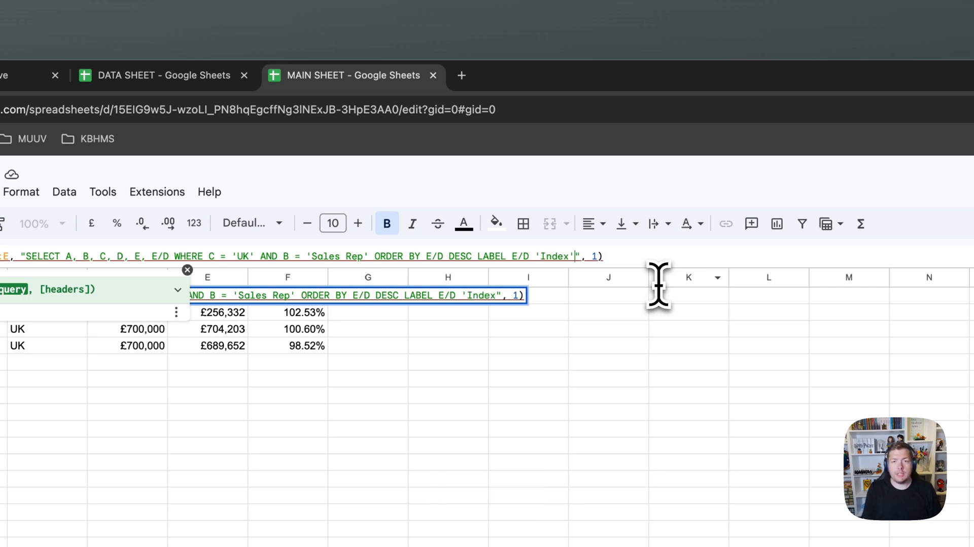
key("Return")
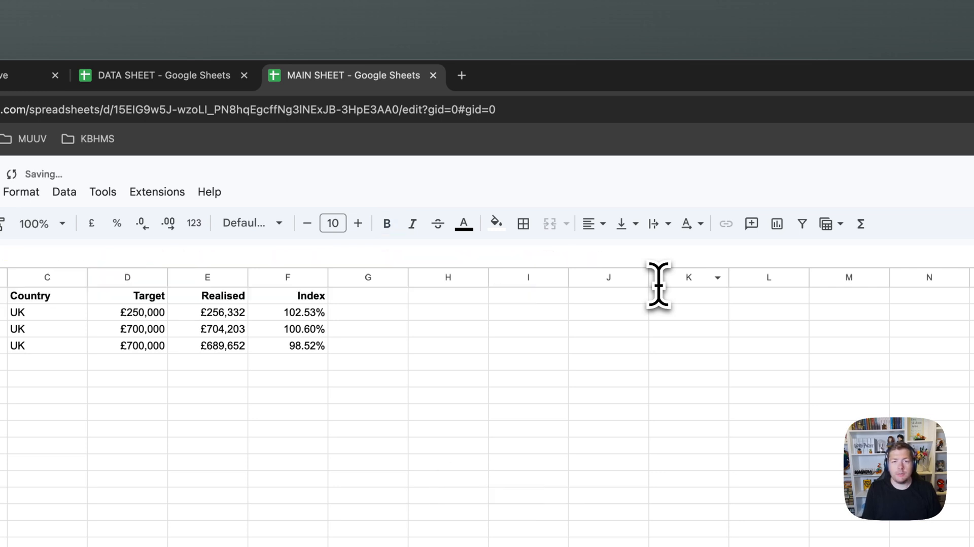
left_click(317, 295)
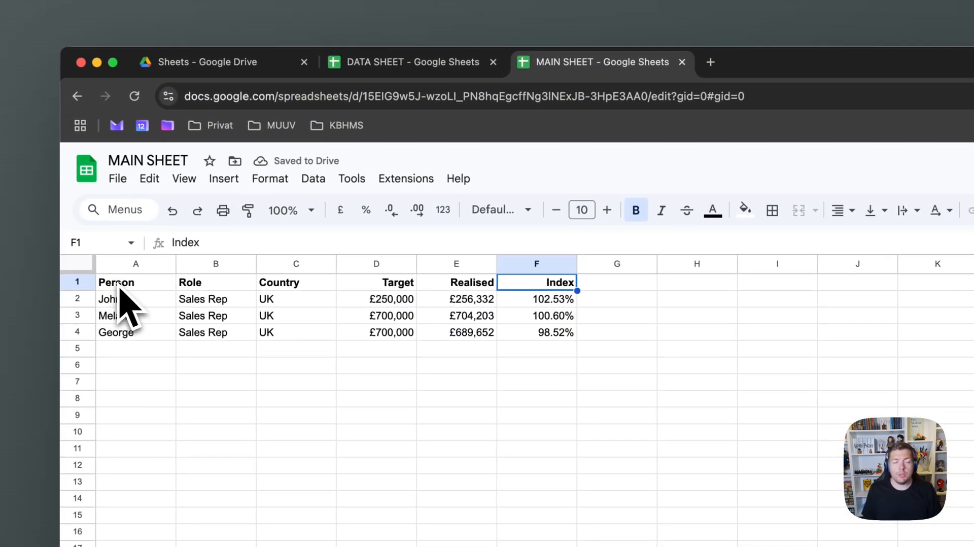
In A1's formula, select the query text from the column list through the LABEL clause
left_click(84, 280)
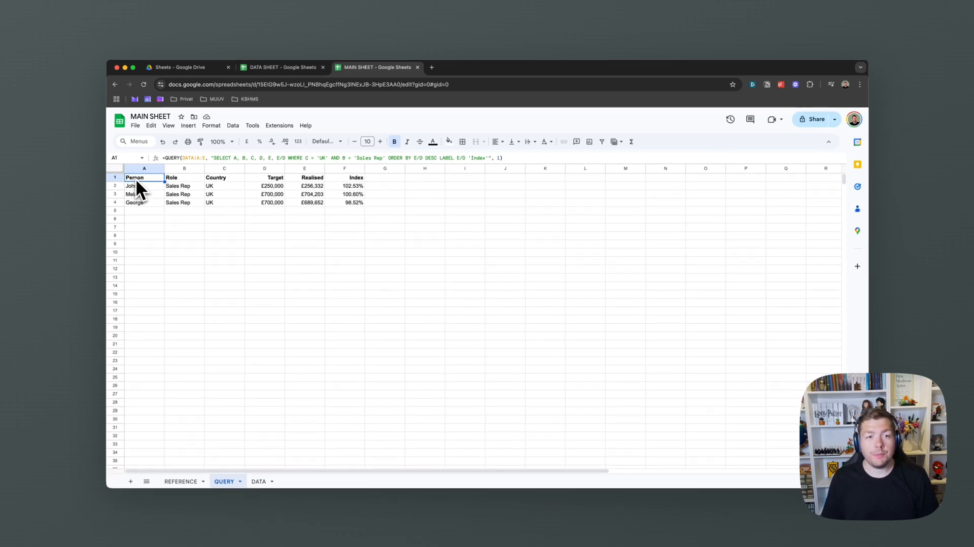
left_click(249, 158)
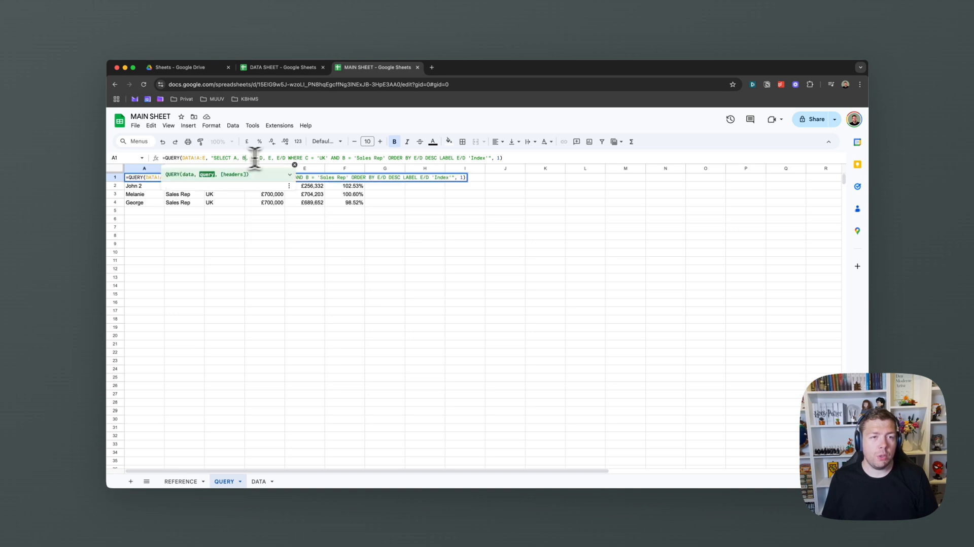
left_click(492, 159, "shift")
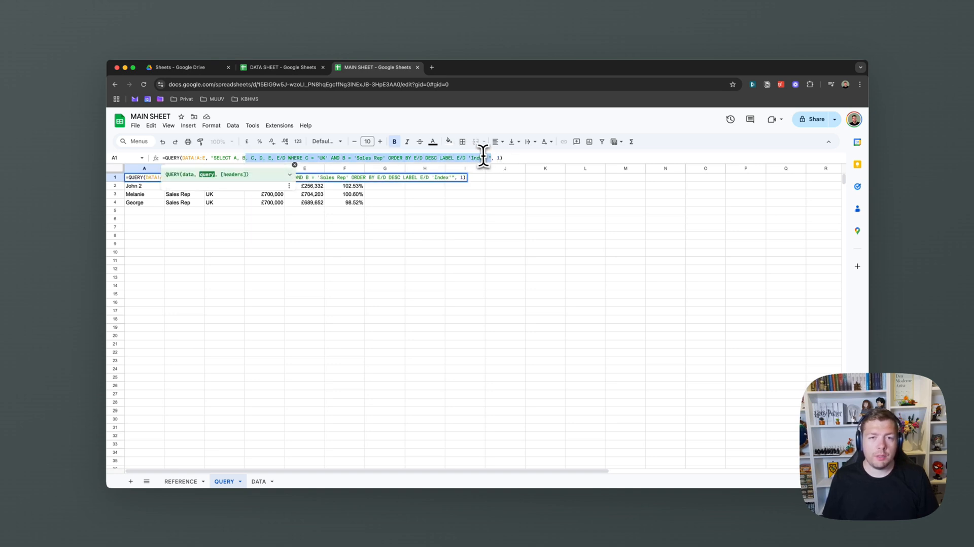
left_click(487, 158)
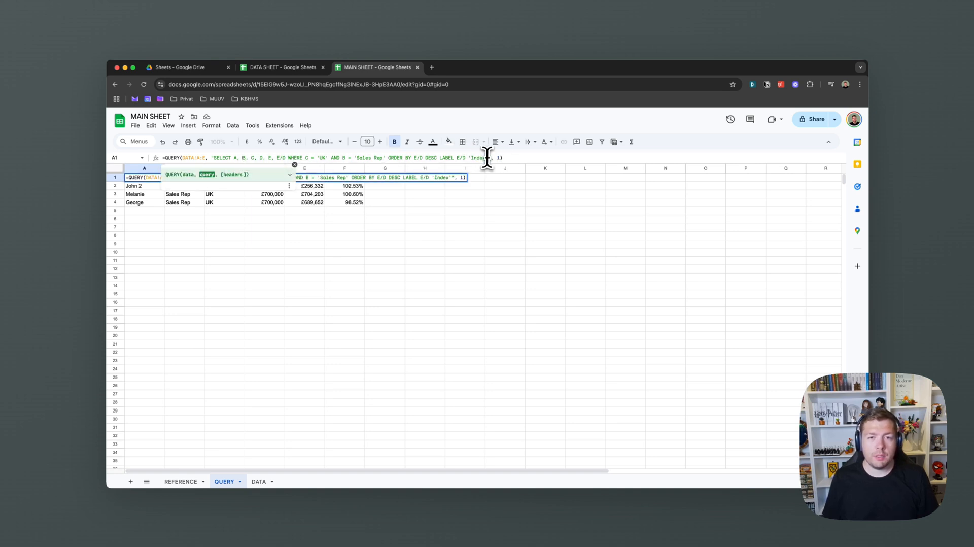
left_click(235, 158, "shift")
Reduce the query to SELECT B and add GROUP BY B
type("B")
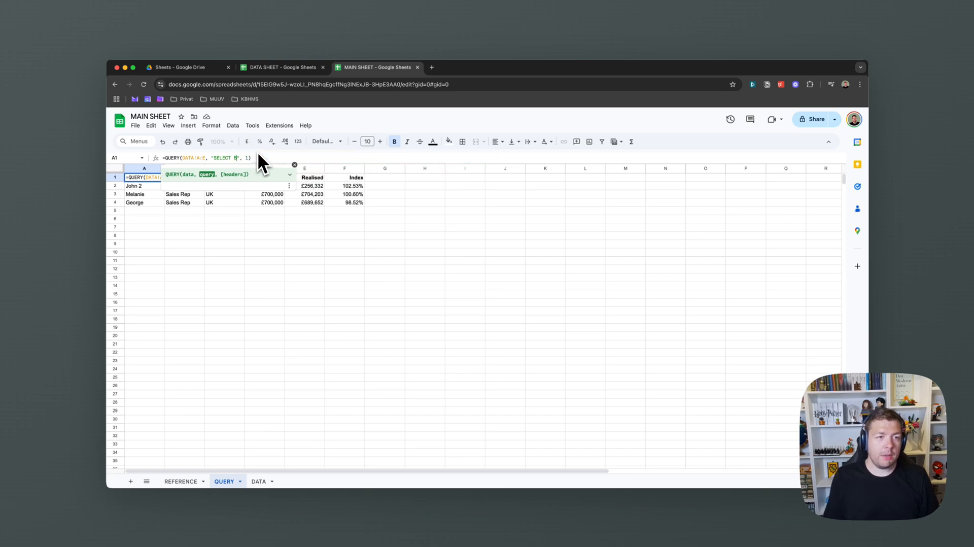
key("Return")
key("Up")
left_click(237, 157)
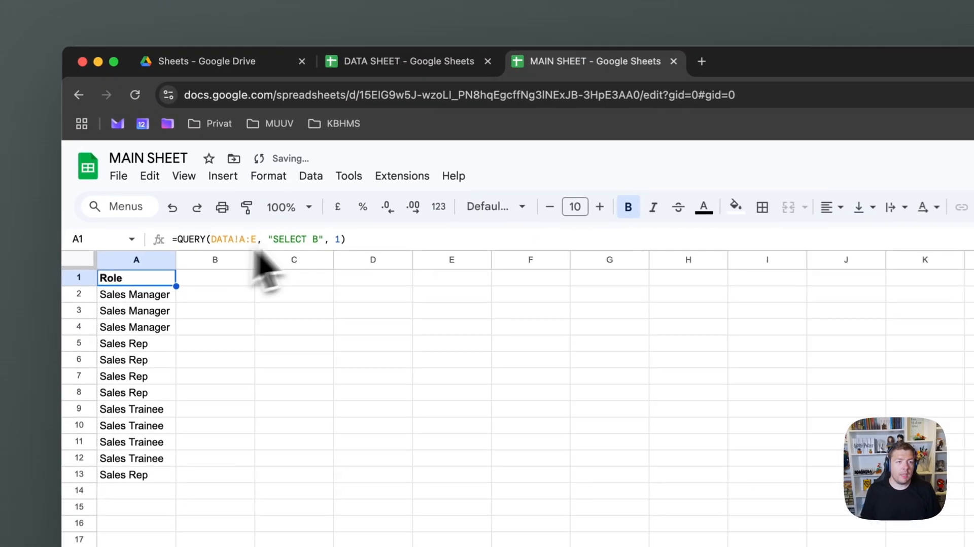
key("BackSpace")
type("GROUP BY B")
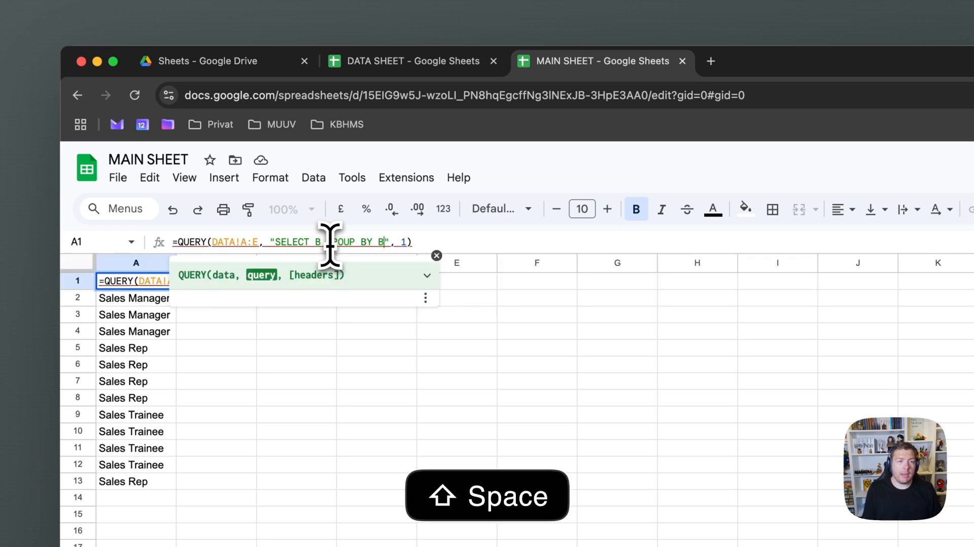
key("Return")
Fix the grouping error by adding SUM(D) to total Target per role
left_click(134, 282)
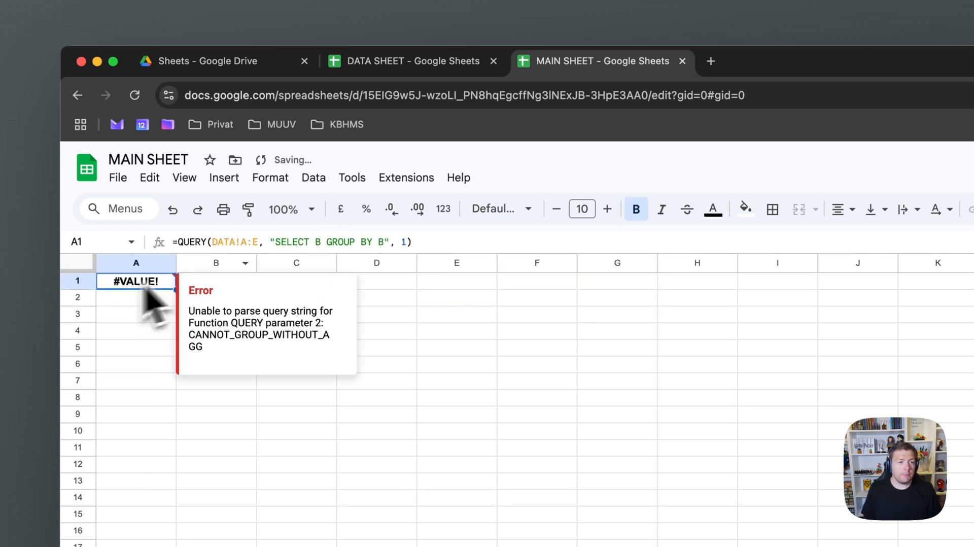
left_click(328, 242)
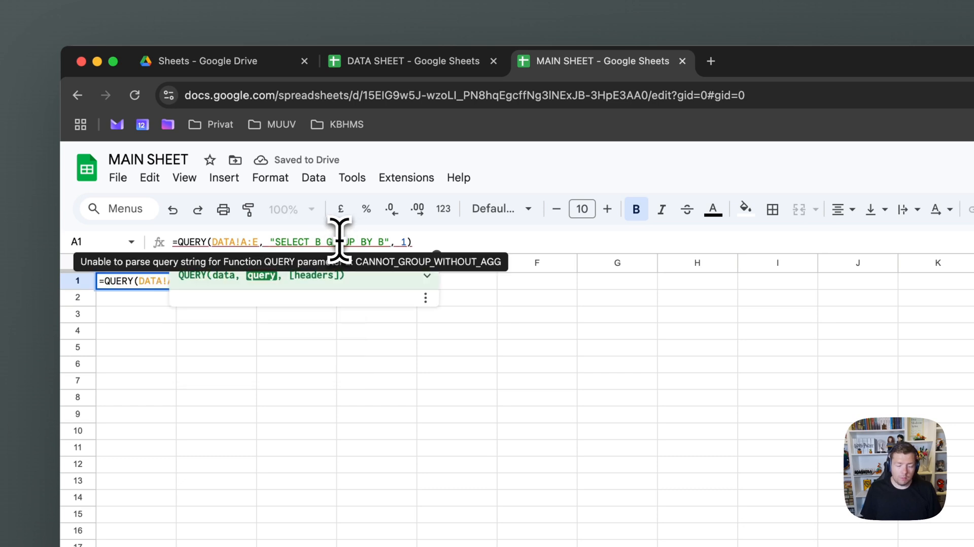
key("Left")
type(",")
key("BackSpace")
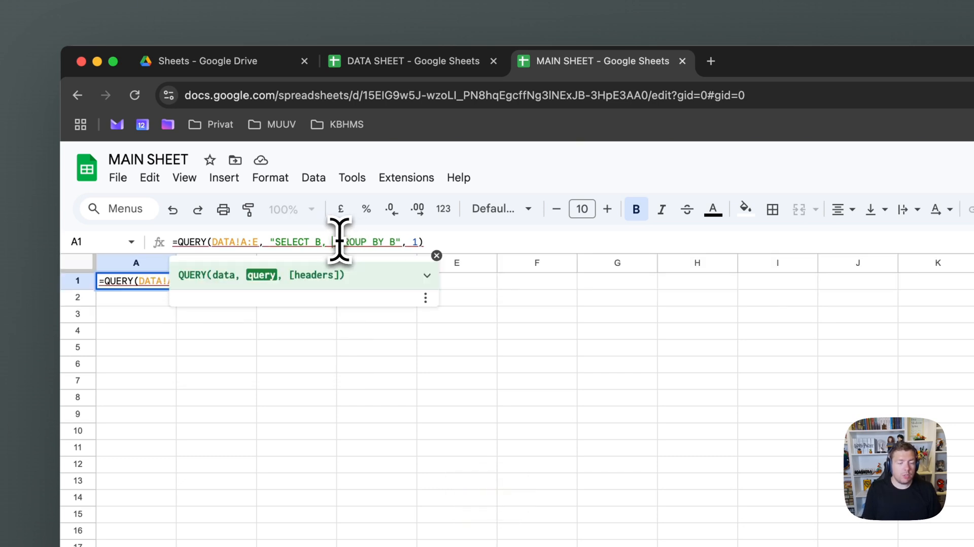
type("SUM(D)")
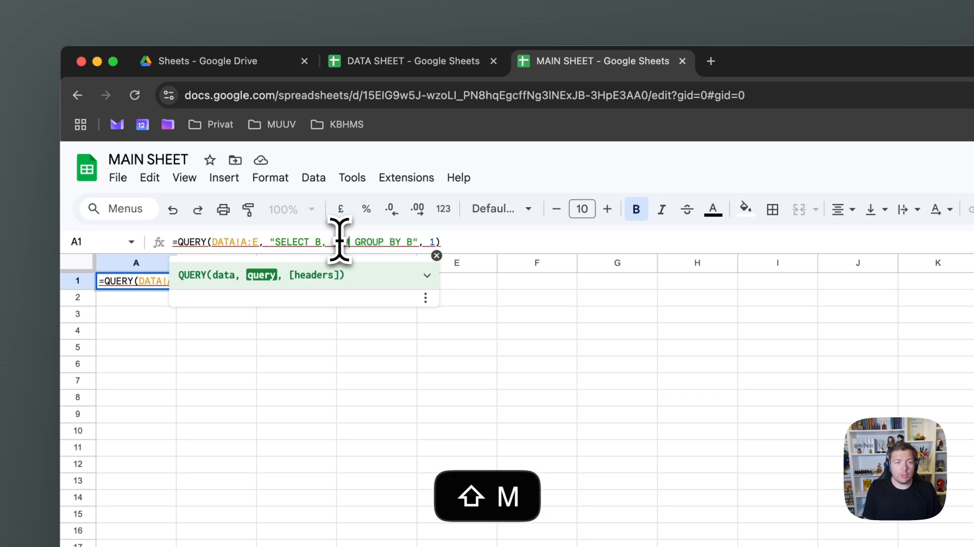
key("Return")
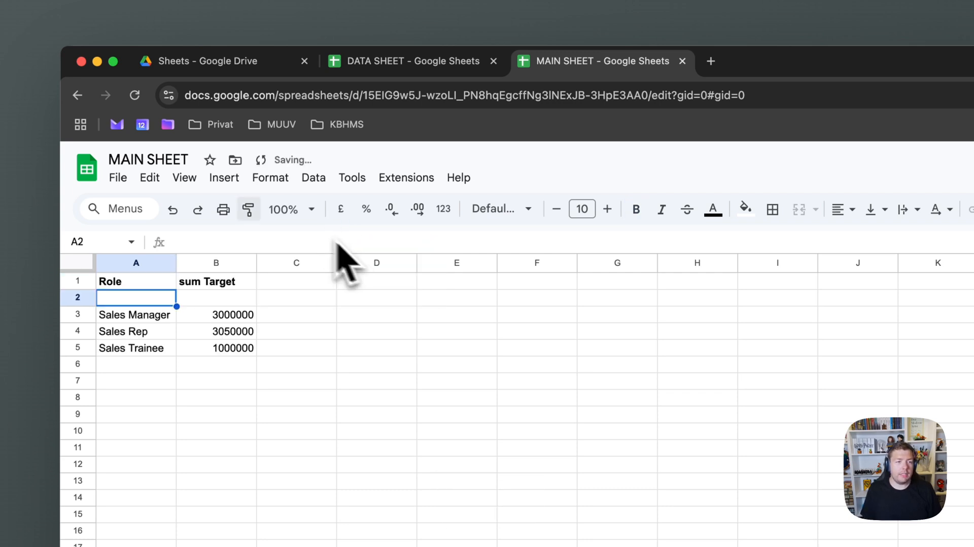
Review the role totals: Sales Manager 3000000, Sales Rep 3050000, Sales Trainee 1000000
left_click(136, 288)
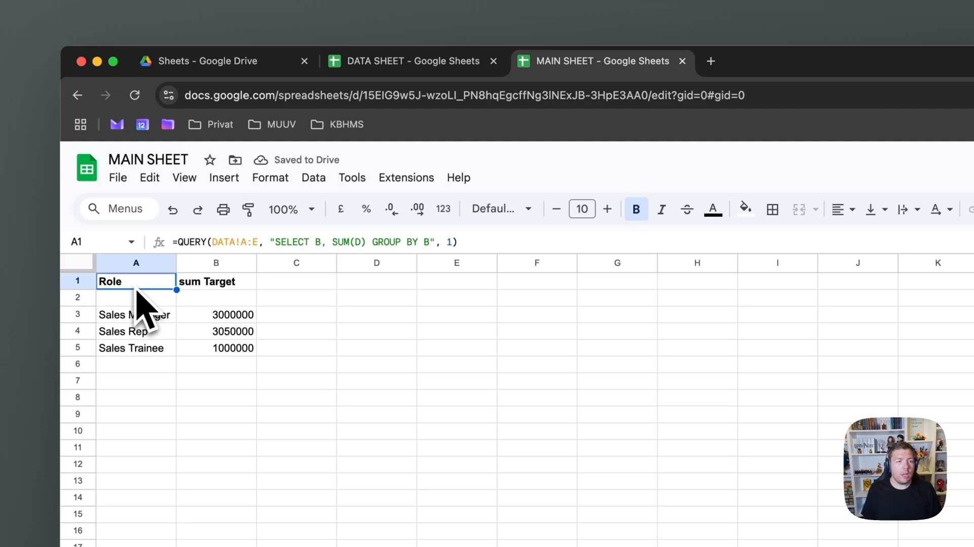
left_click_drag(152, 317, 152, 350)
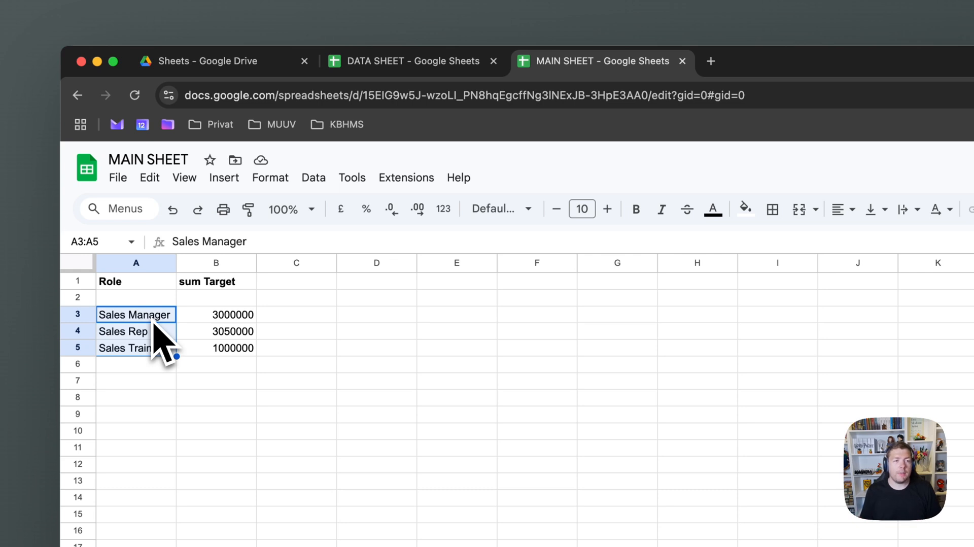
left_click(153, 321)
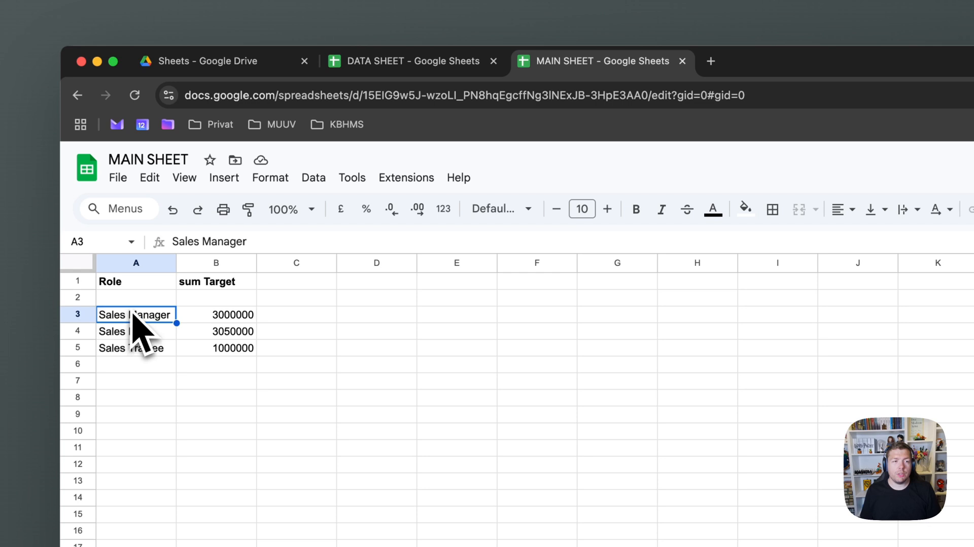
left_click(128, 282)
left_click(346, 242)
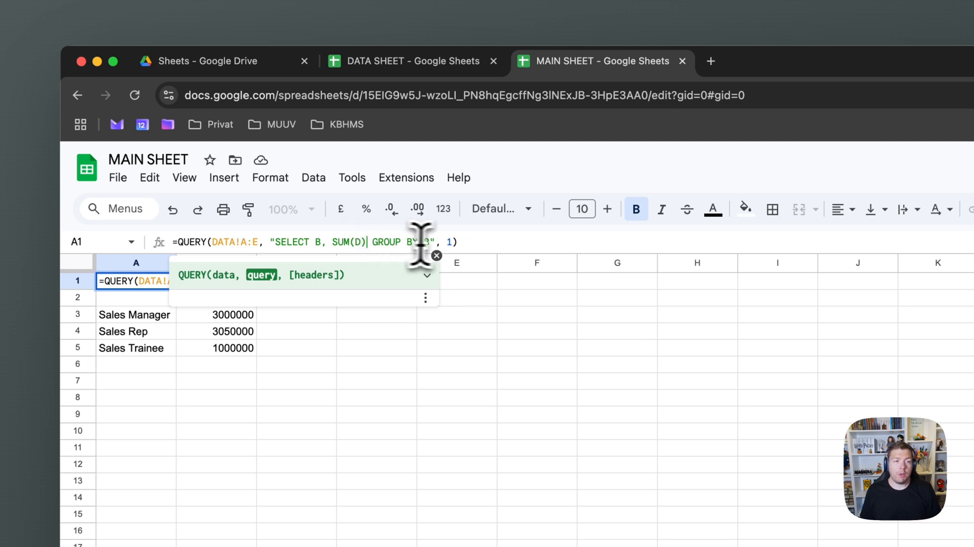
type("AVG(D)")
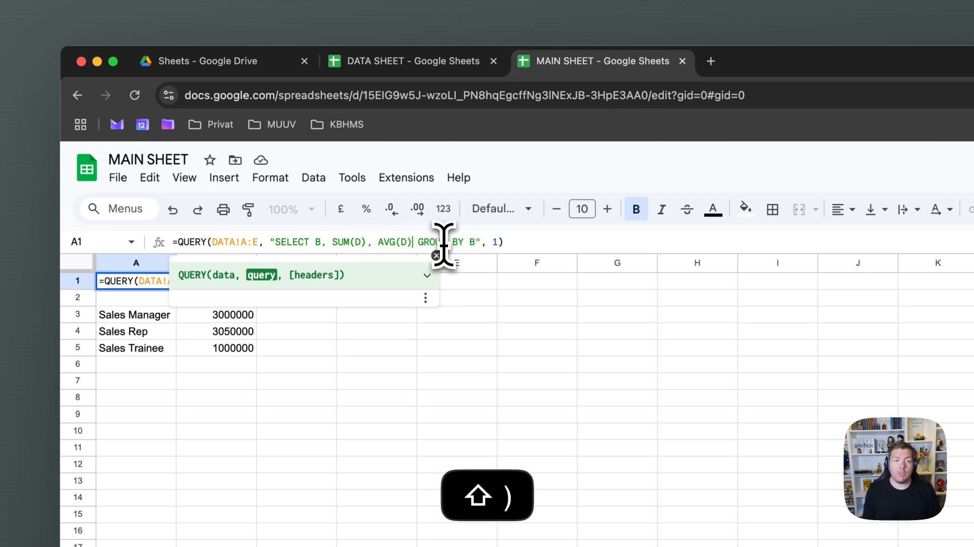
type(", MAX(D")
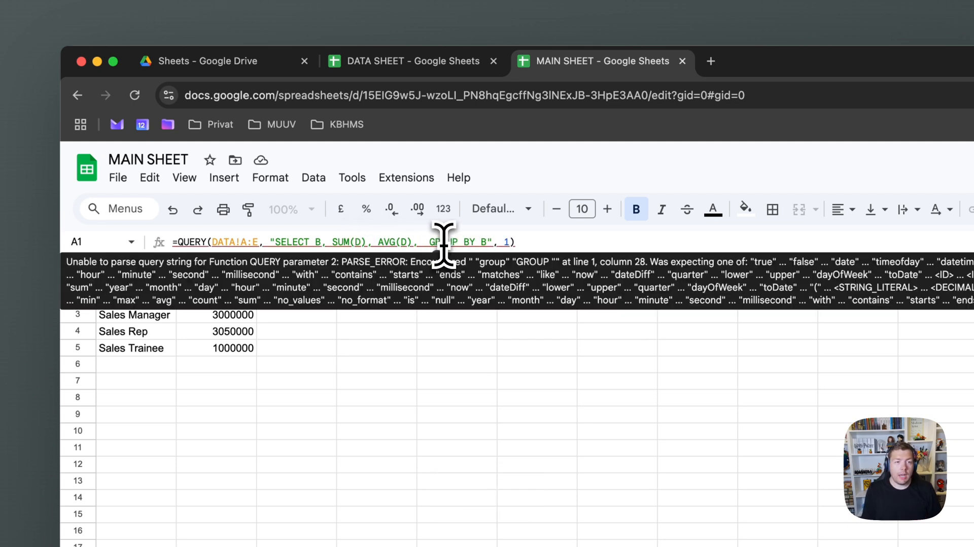
type("), MIN(D")
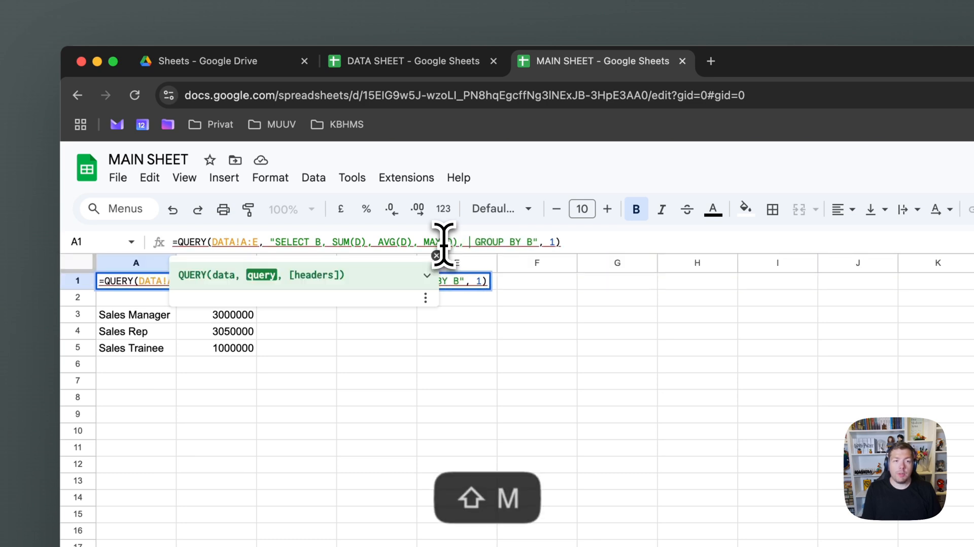
type(")")
key("Return")
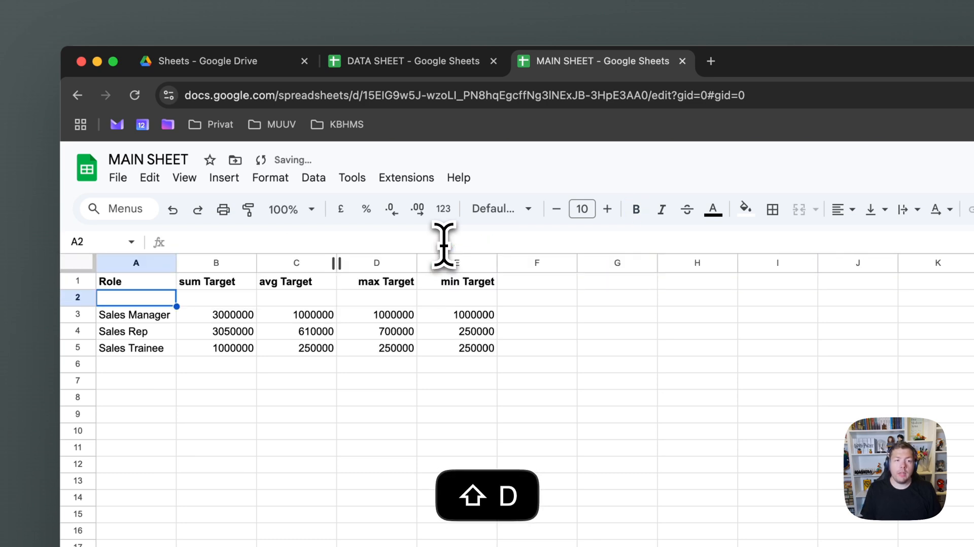
left_click(146, 320)
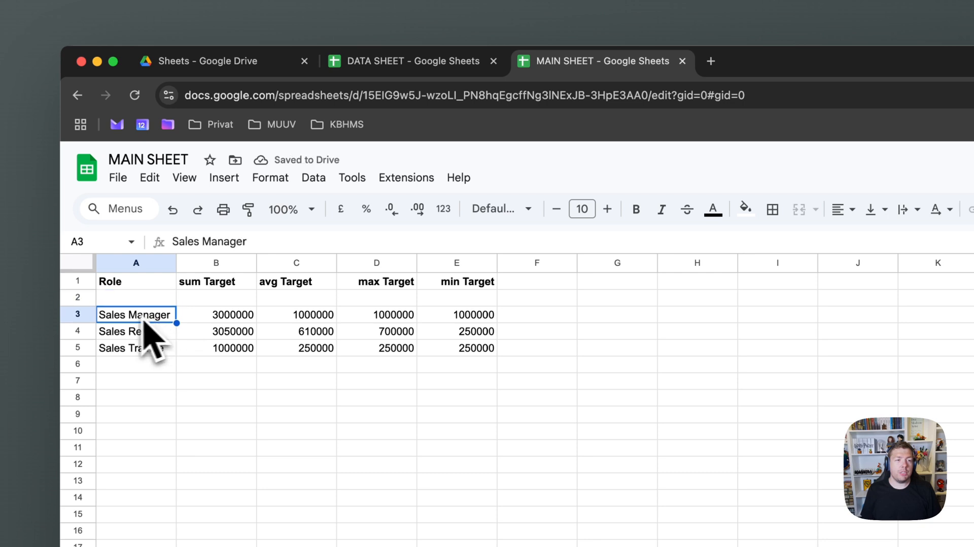
left_click(224, 320)
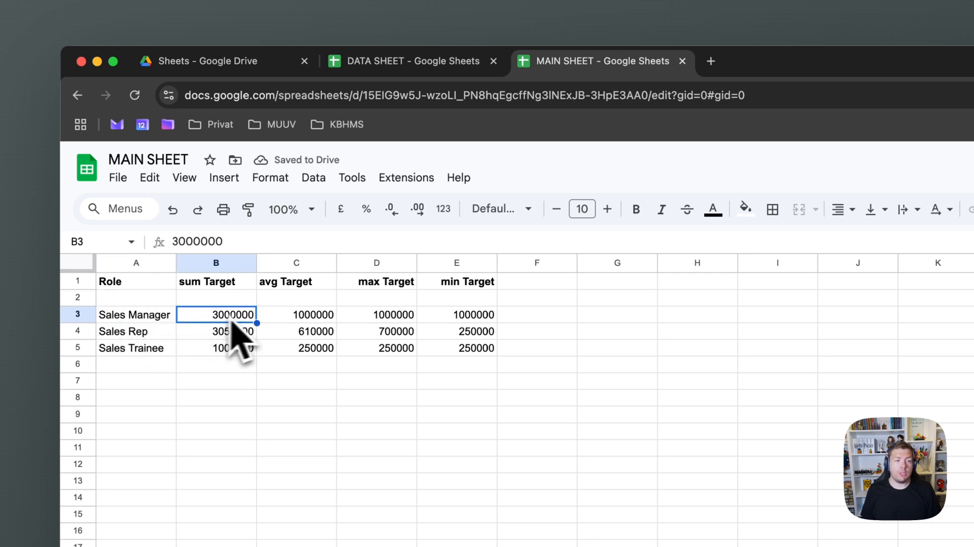
left_click(307, 318)
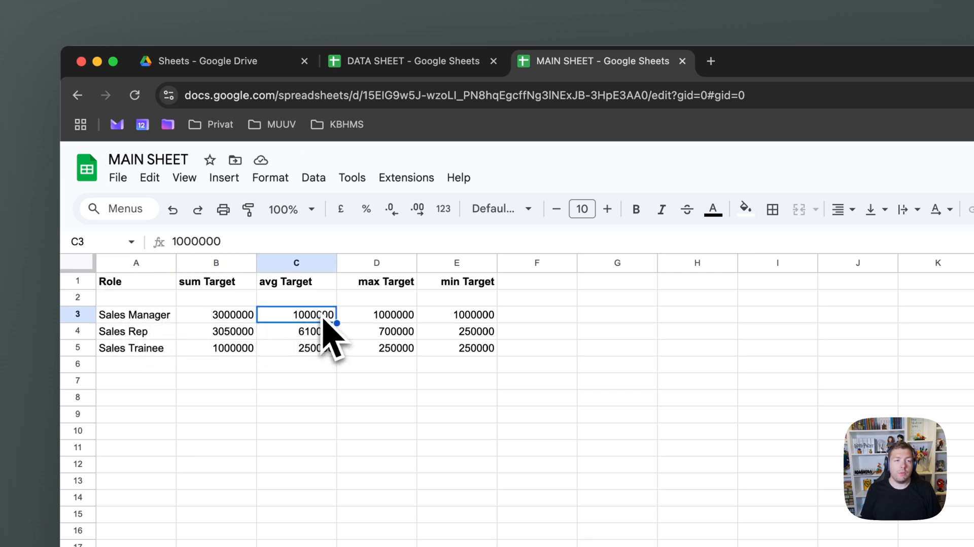
left_click(223, 286)
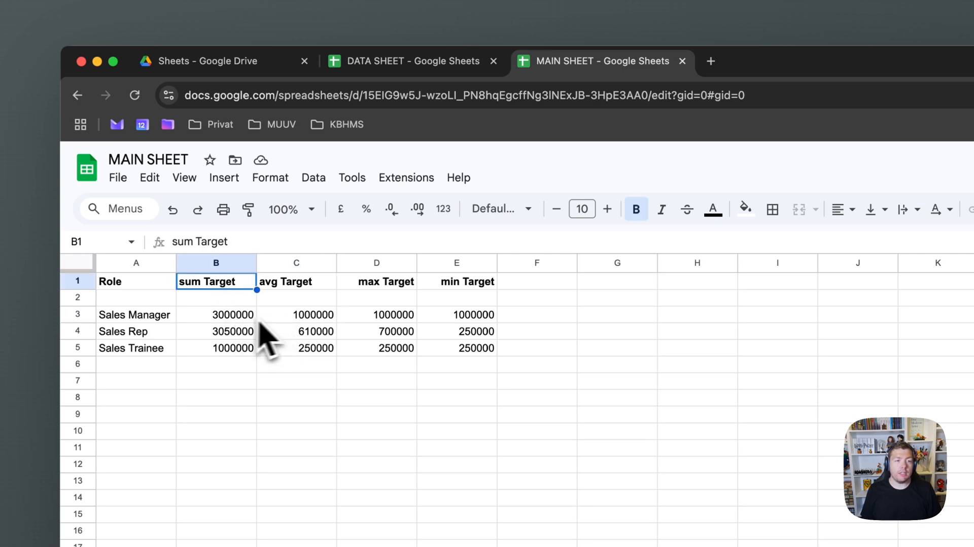
key("Down")
key("Down")
left_click(305, 319)
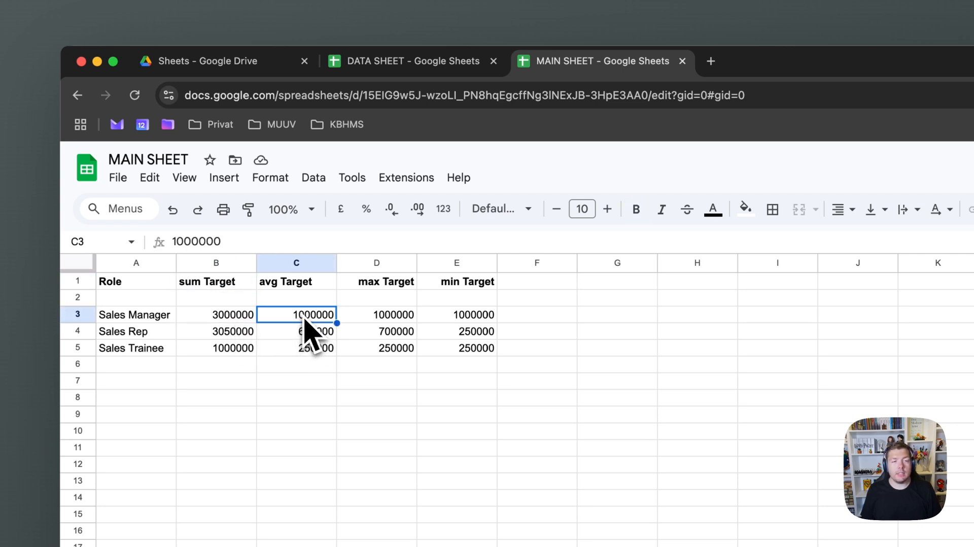
left_click(373, 316)
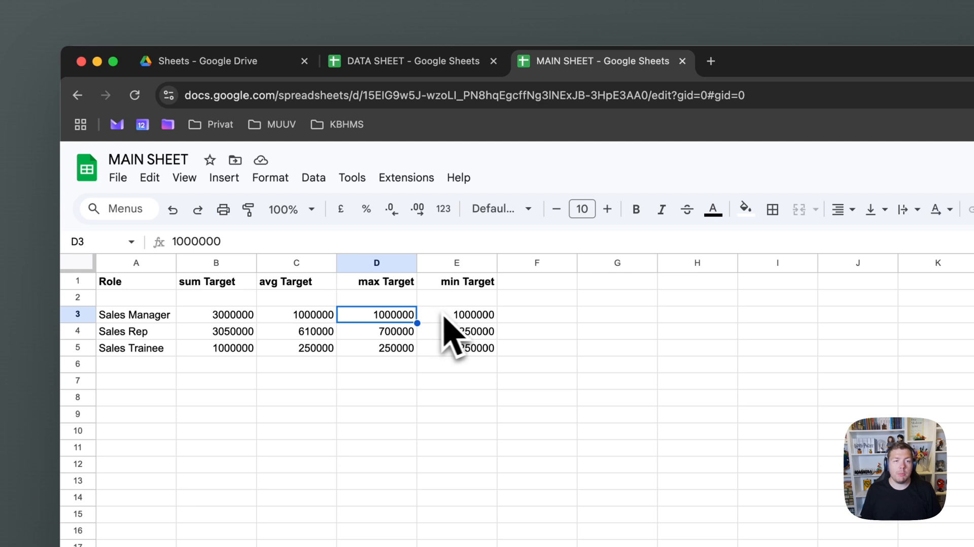
left_click(454, 317)
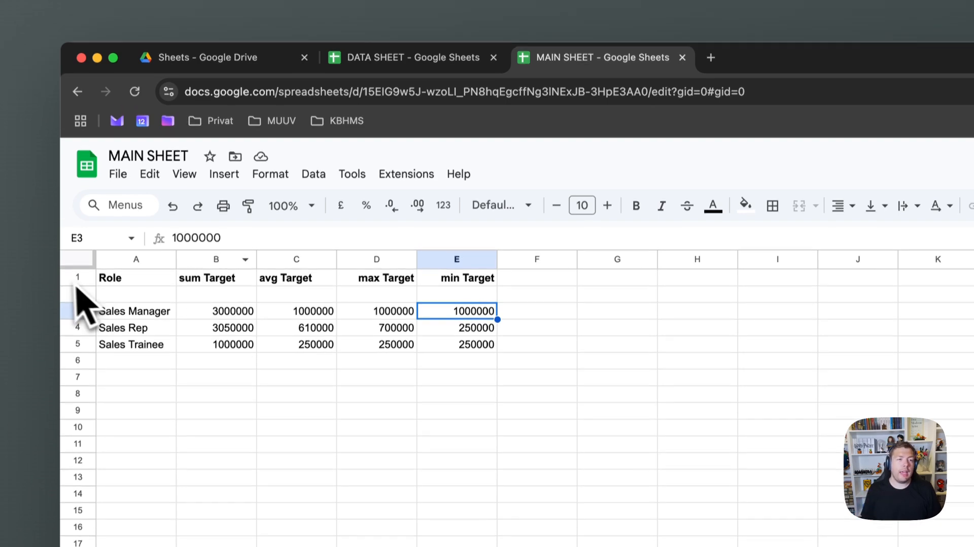
Append ORDER BY AVG(D) to sort the groups by average Target
left_click(113, 263)
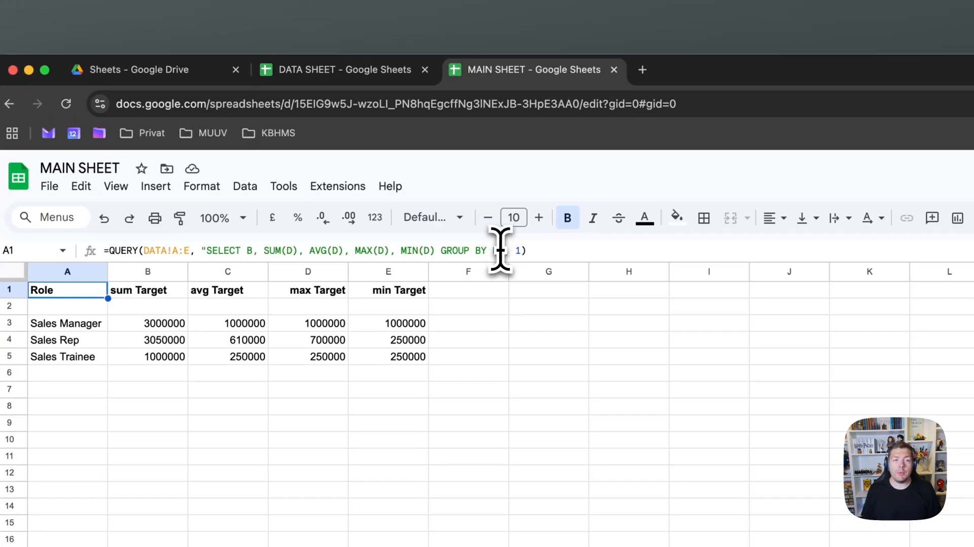
left_click(517, 250)
type("ORDER BY AVG(")
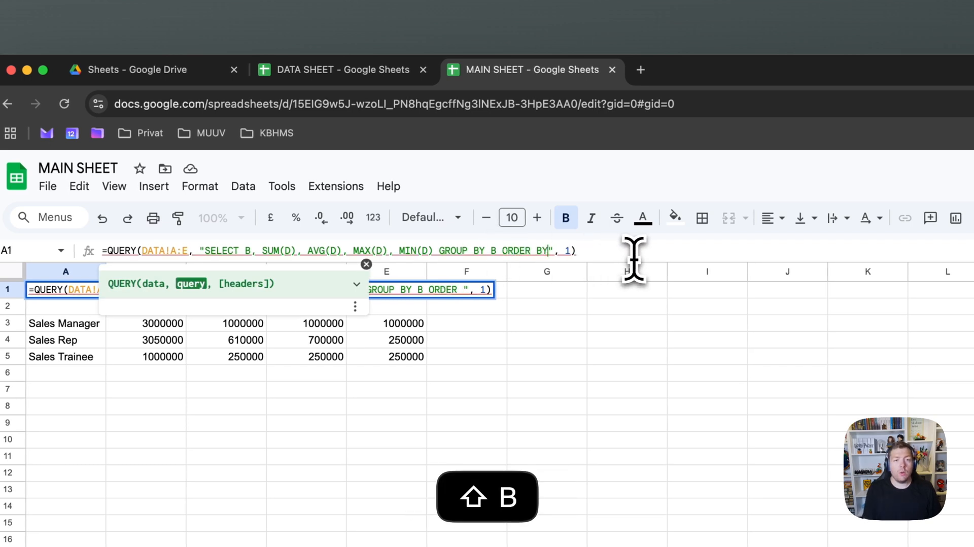
type("D)")
key("Return")
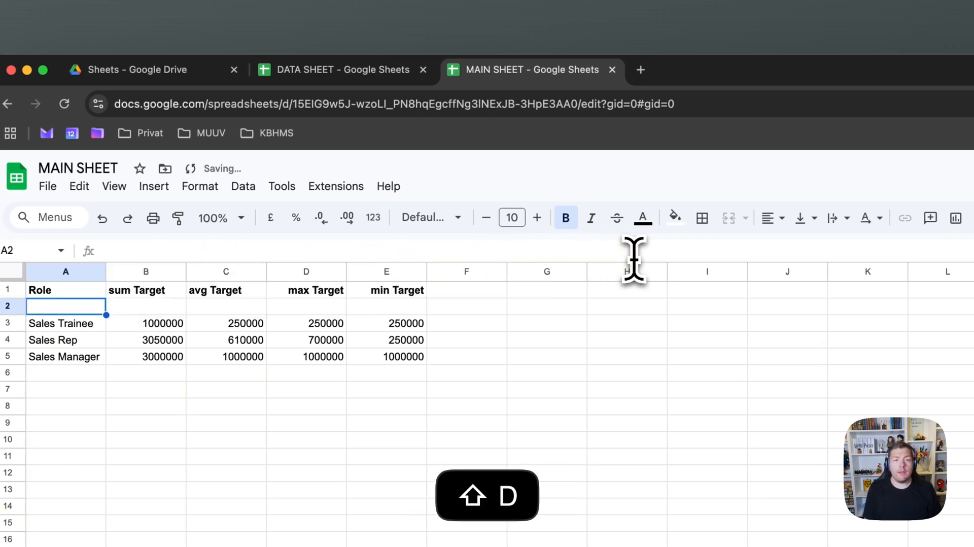
Try changing the selected column after SELECT from B to C
left_click(94, 293)
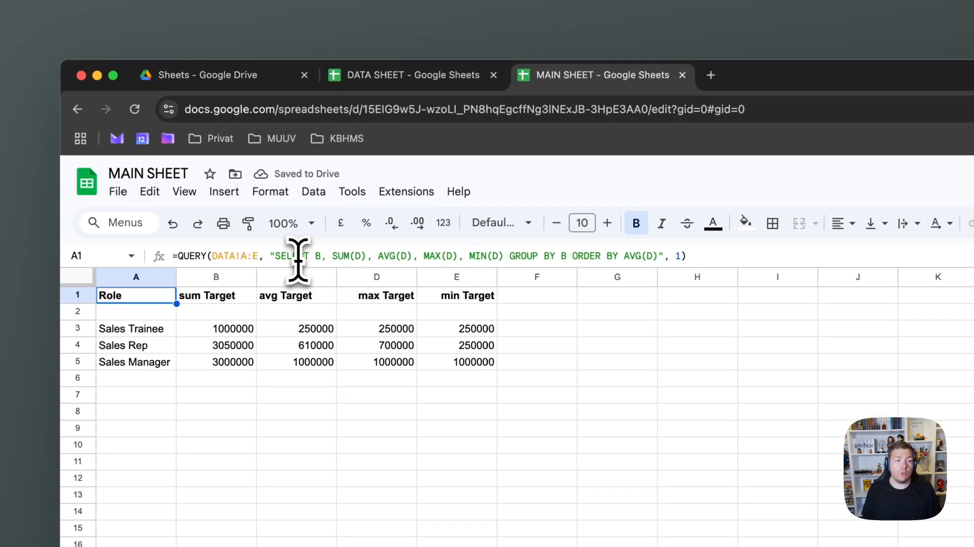
left_click(315, 256)
key("shift+Right")
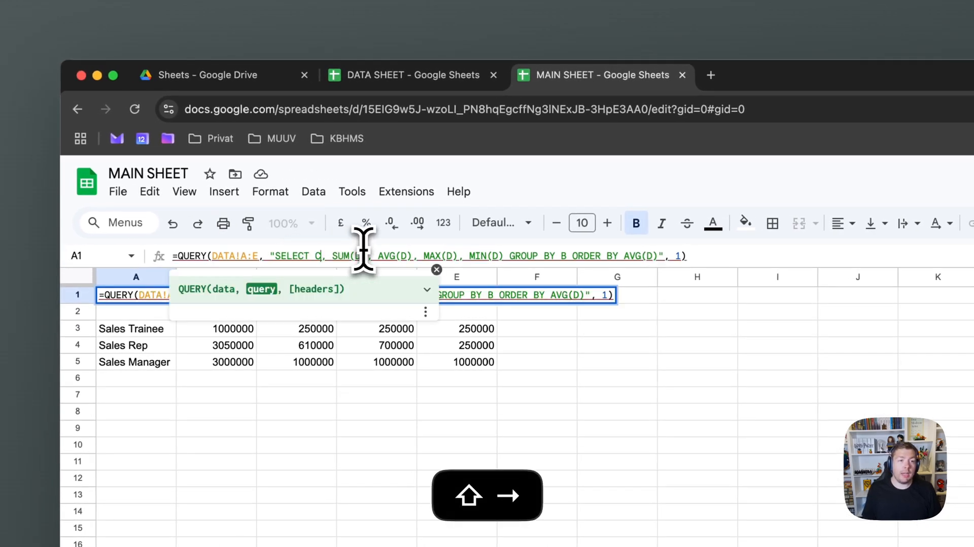
type("C")
key("Return")
left_click(162, 299)
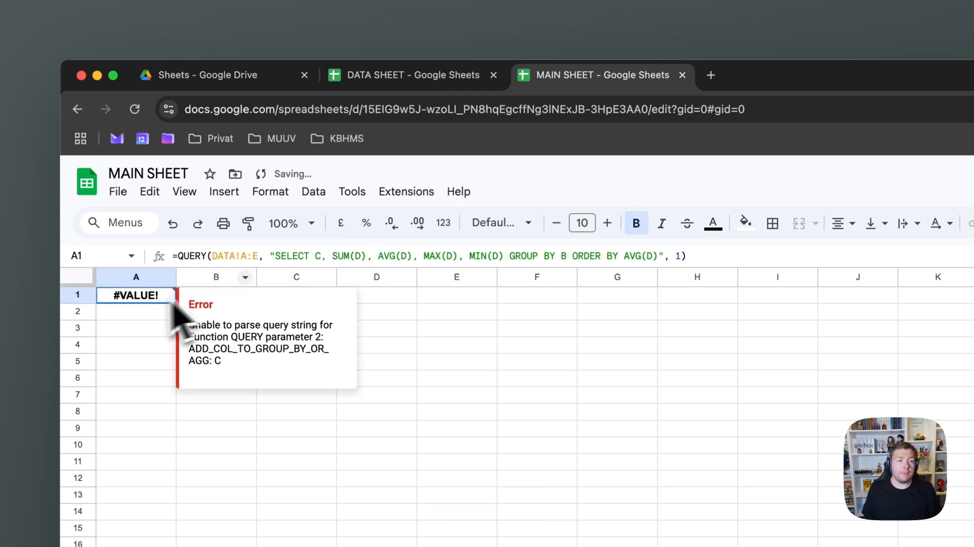
left_click(318, 256)
key("shift+Left")
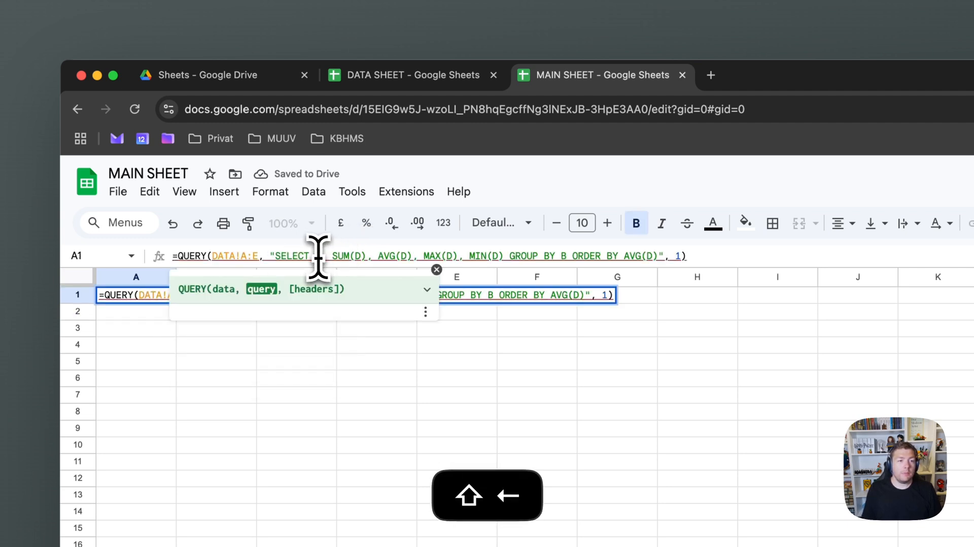
key("Return")
Set the column after SELECT to C, grouping by country Denmark through Germany
left_click(171, 299)
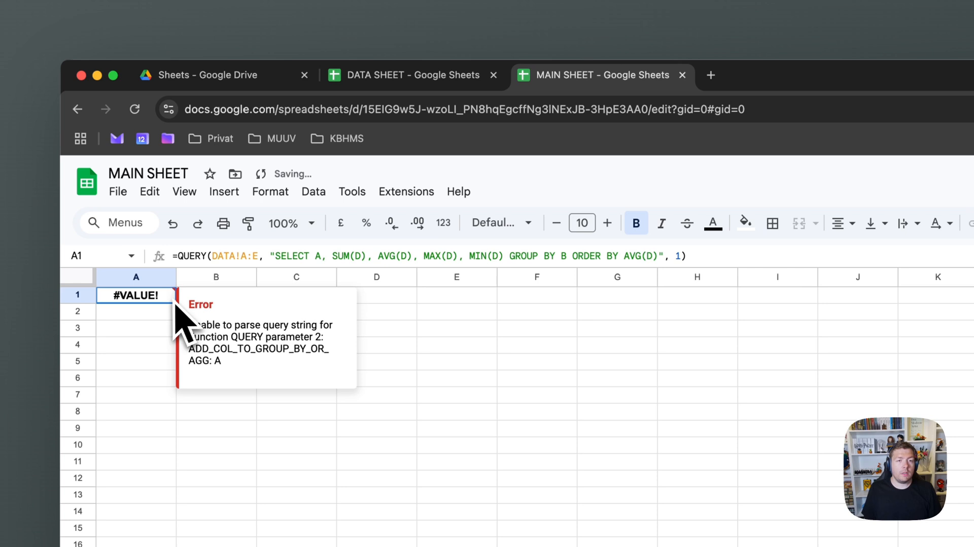
left_click(329, 256)
key("Left")
key("BackSpace")
type("C")
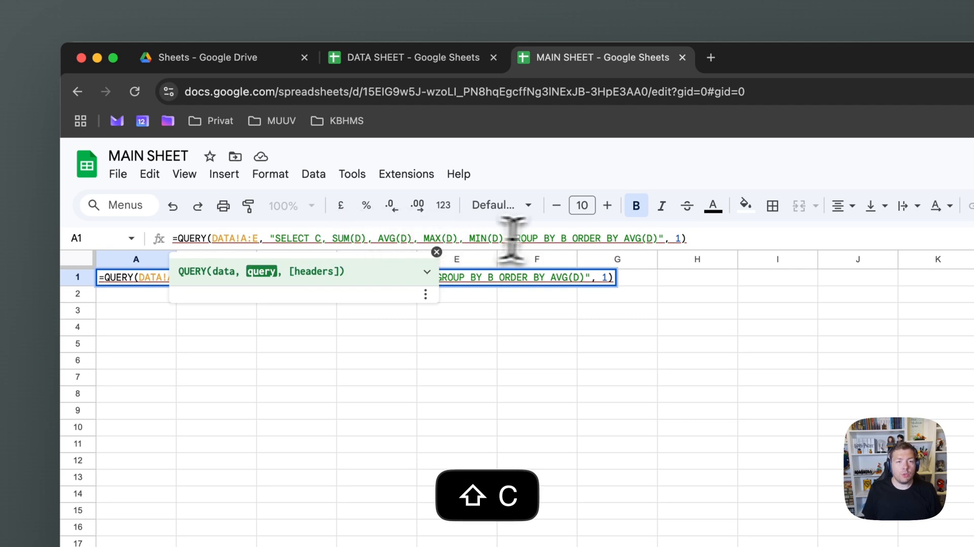
key("Return")
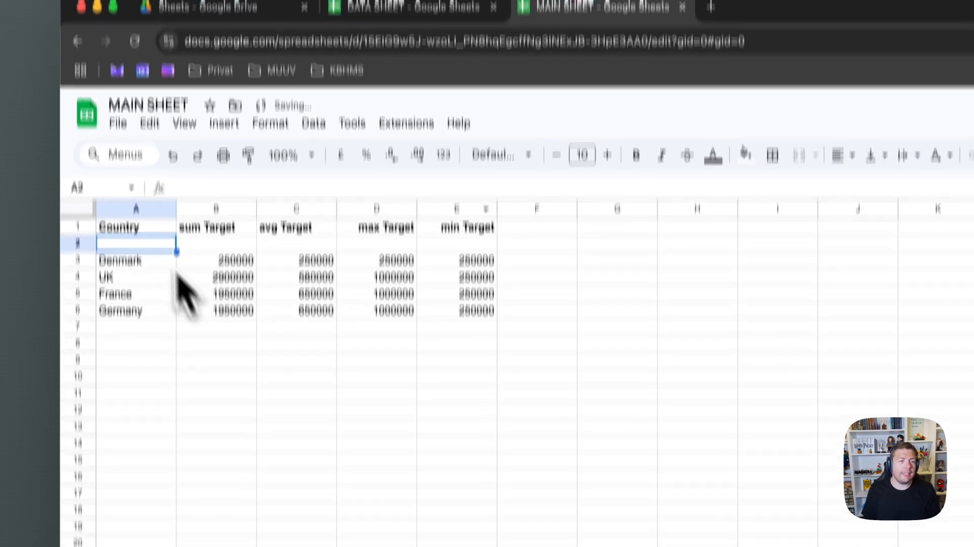
left_click_drag(130, 261, 129, 311)
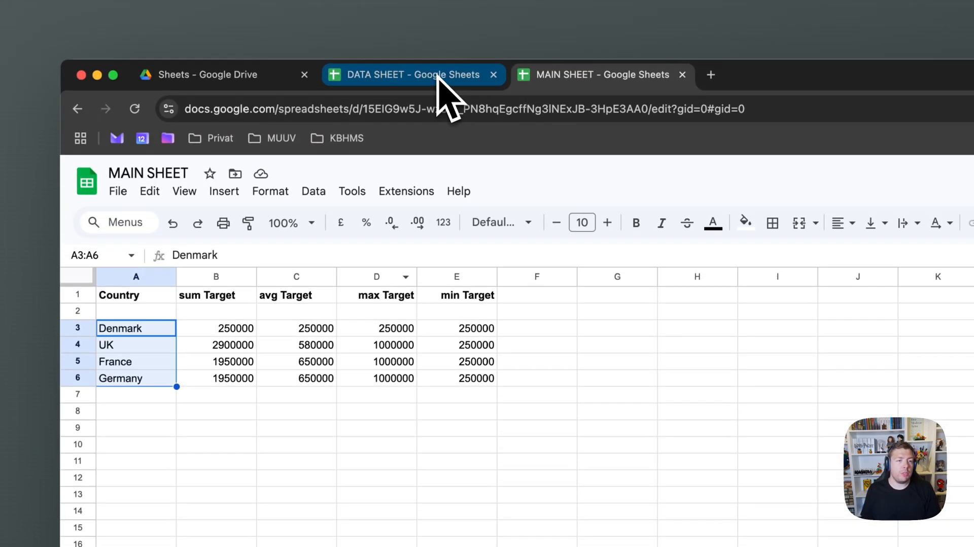
Compare DATA SHEET country entries with the MAIN SHEET summary, checking Germany's sum Target
left_click(297, 428)
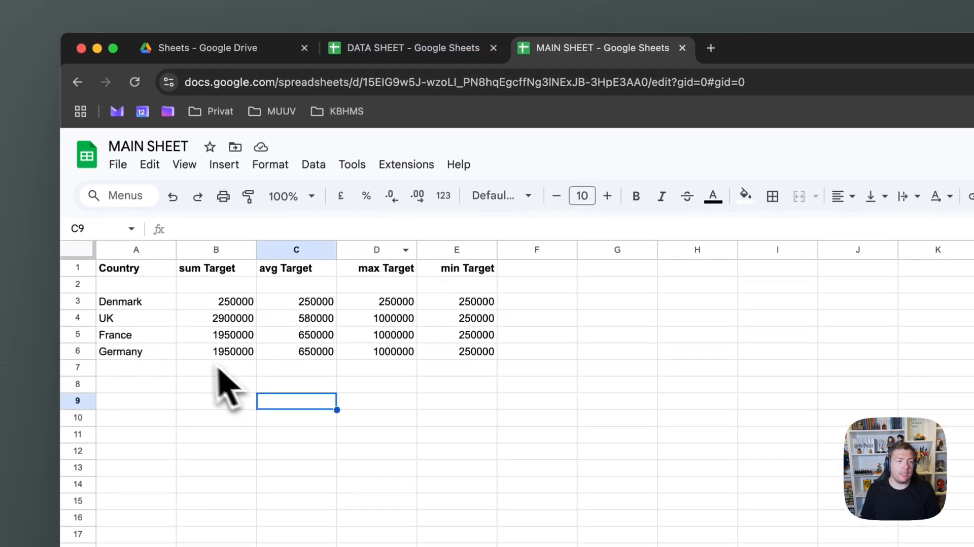
left_click(225, 355)
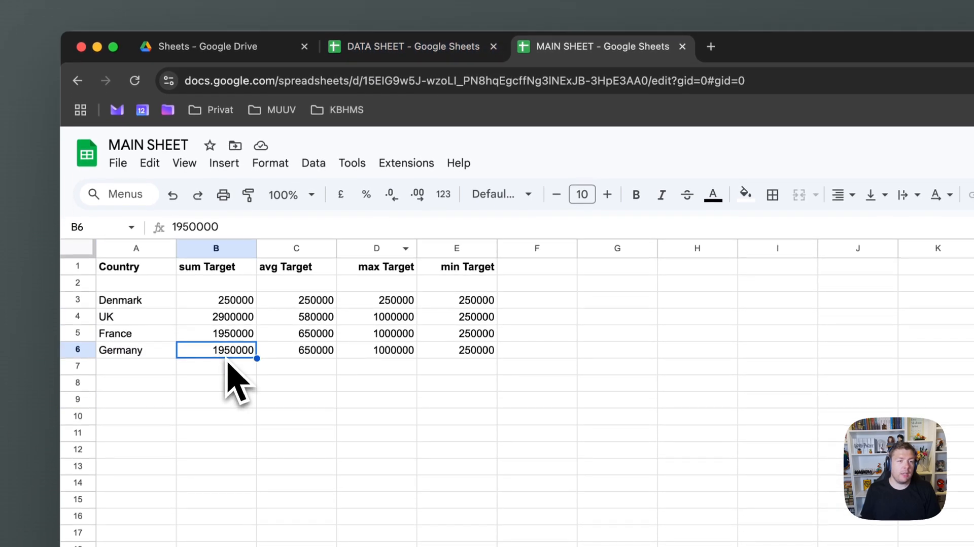
left_click(413, 81)
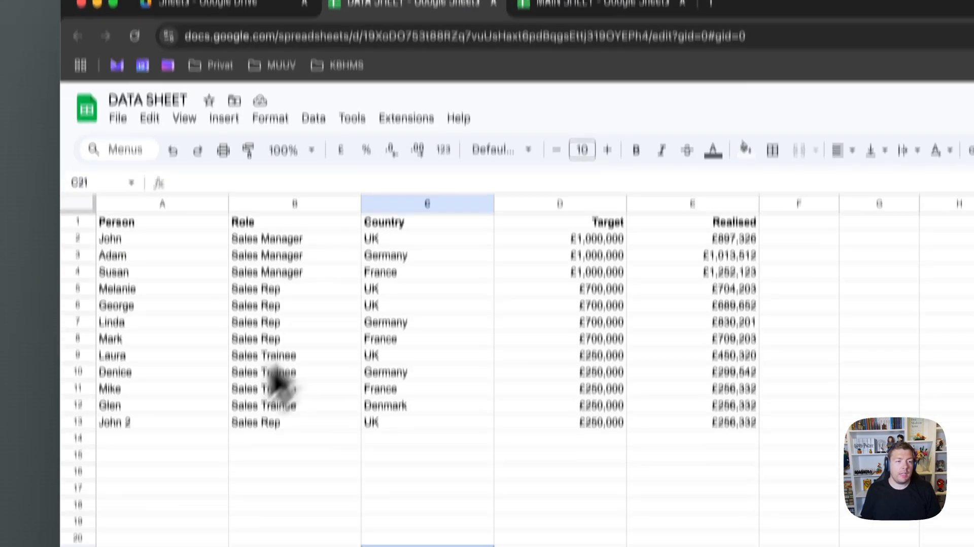
left_click(392, 336)
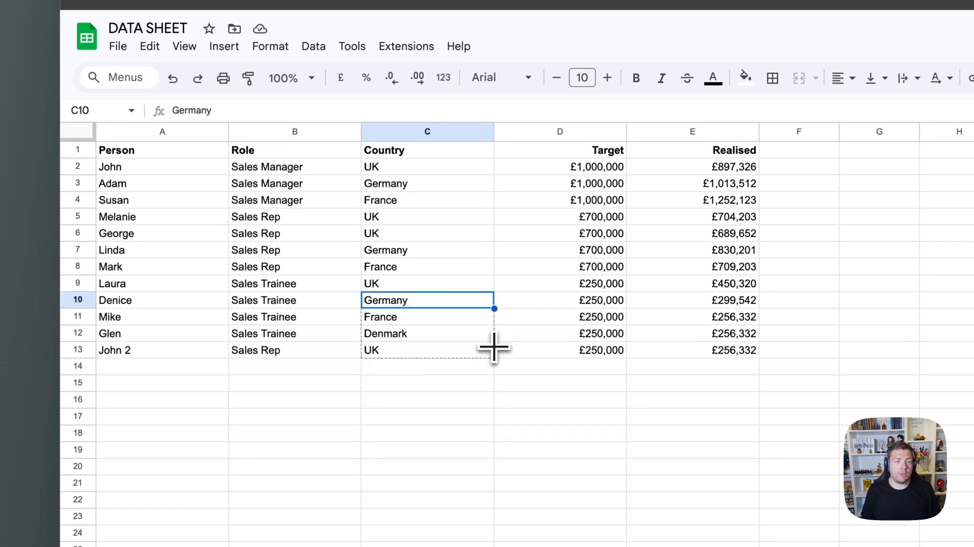
left_click(508, 387)
left_click(532, 70)
left_click(294, 415)
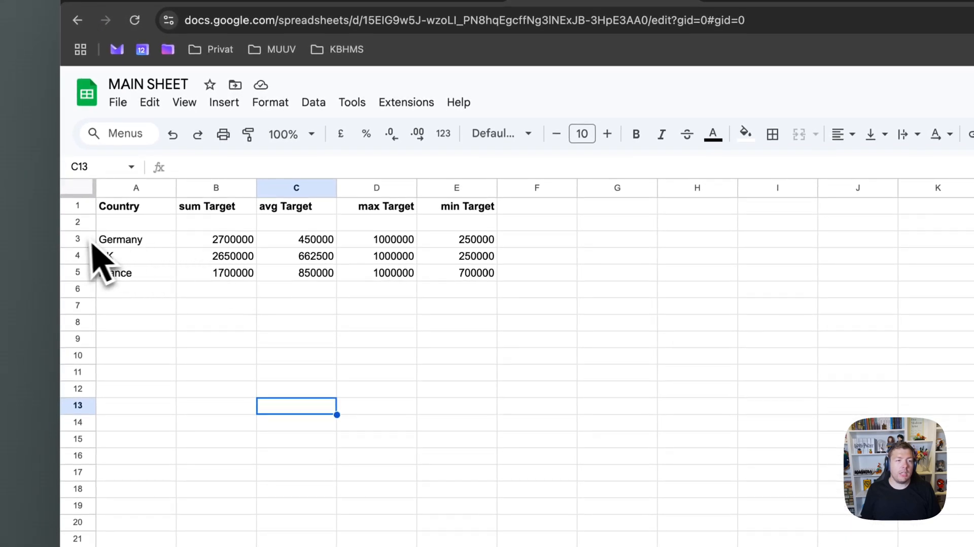
left_click(83, 251)
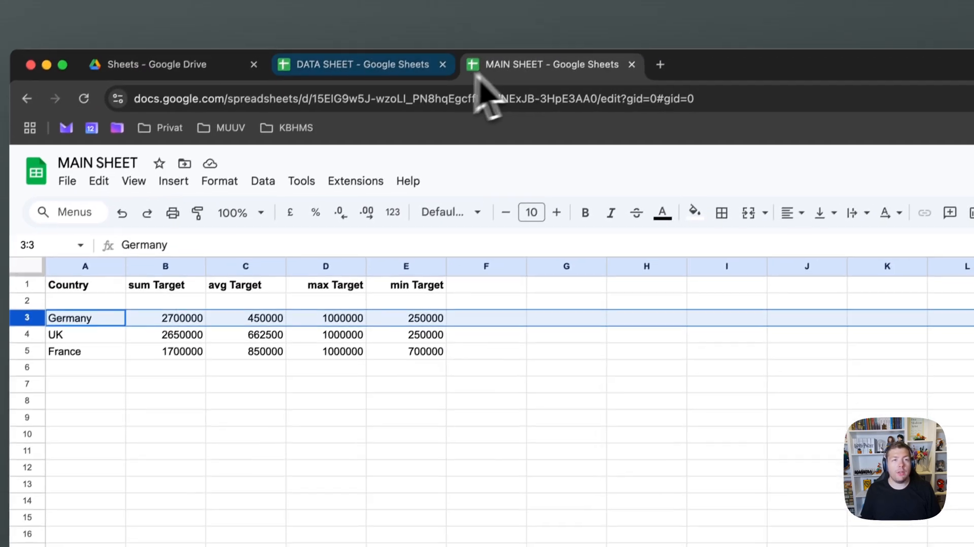
Fill Germany up the DATA SHEET Country column to row 5, then view the updated summary
left_click(381, 82)
left_click(416, 434)
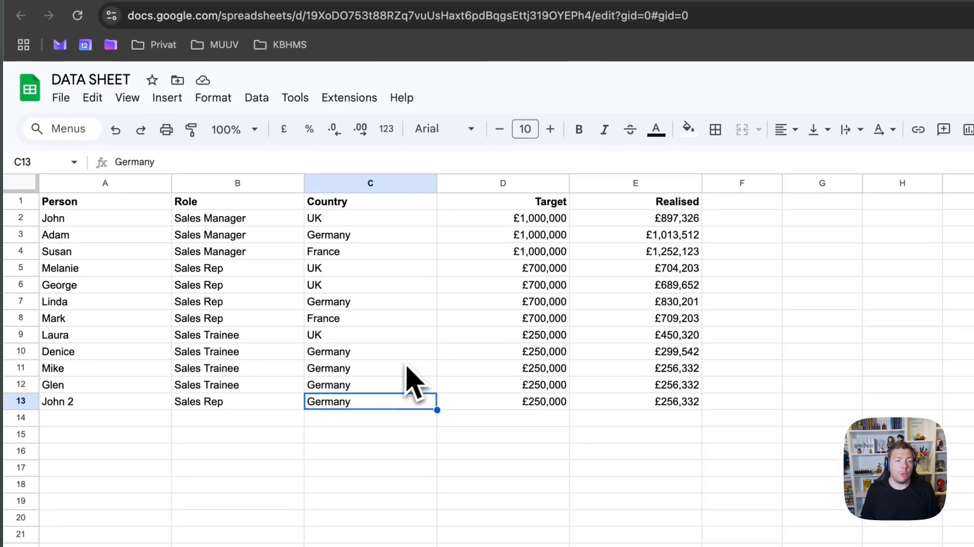
left_click(431, 384)
left_click_drag(436, 393, 436, 375)
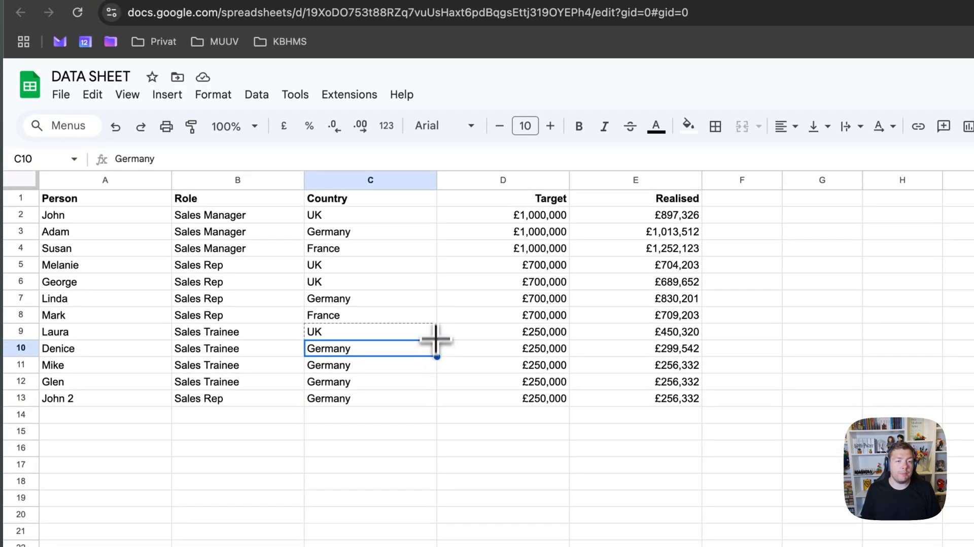
left_click_drag(436, 339, 437, 266)
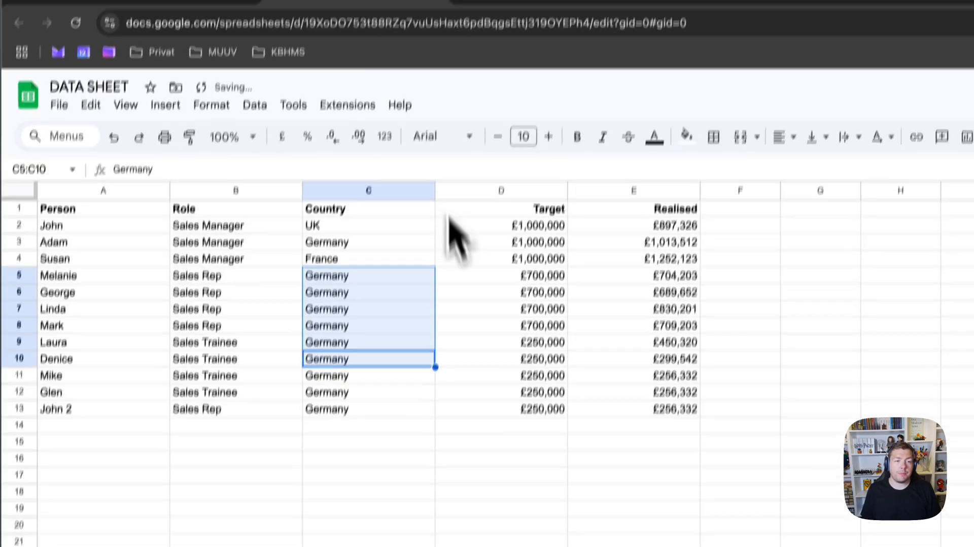
left_click(508, 76)
left_click(343, 438)
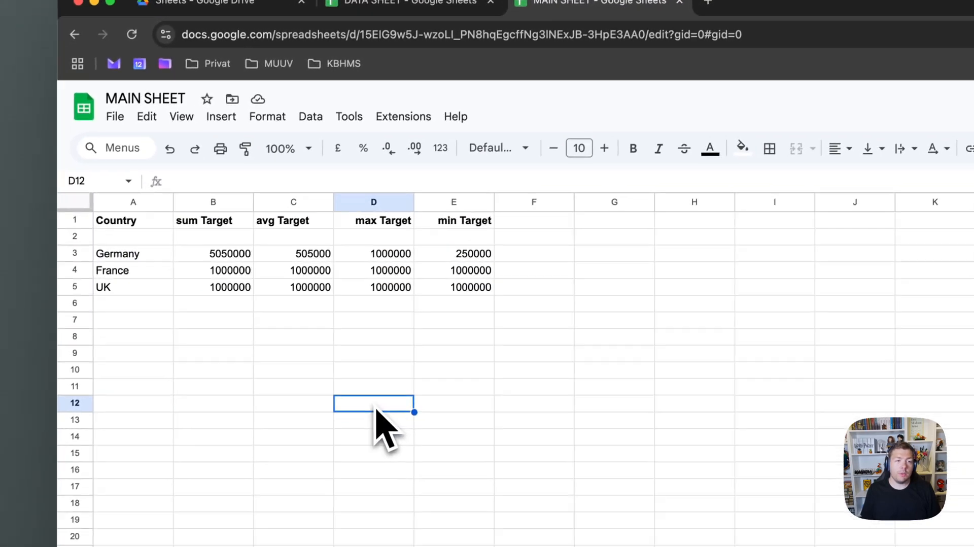